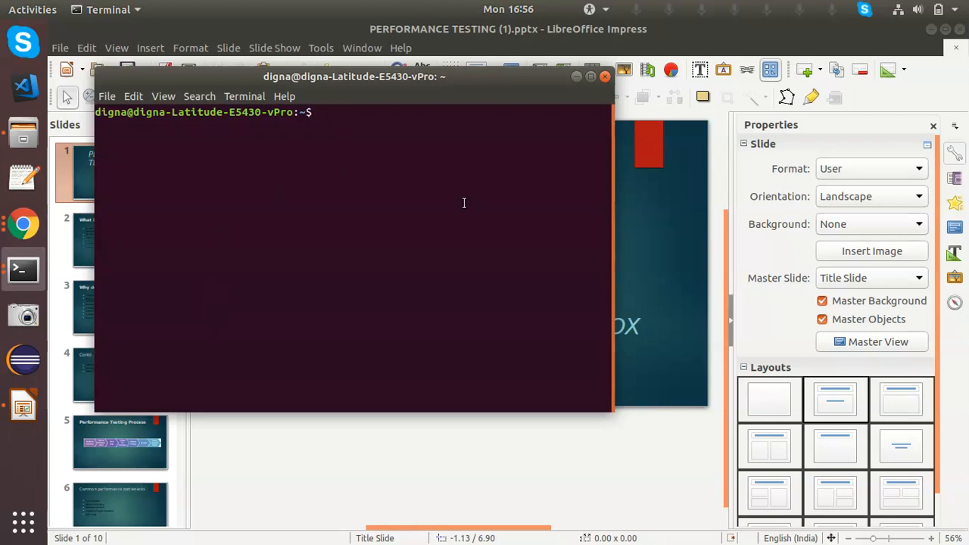
Step: Launch Apache JMeter from the Downloads/apache-jmeter-5.1/bin folder in the terminal and maximize its window
{"action": "type", "text": "cd /home/digna/Downloads/apache-jmeter-5.1/bin/"}
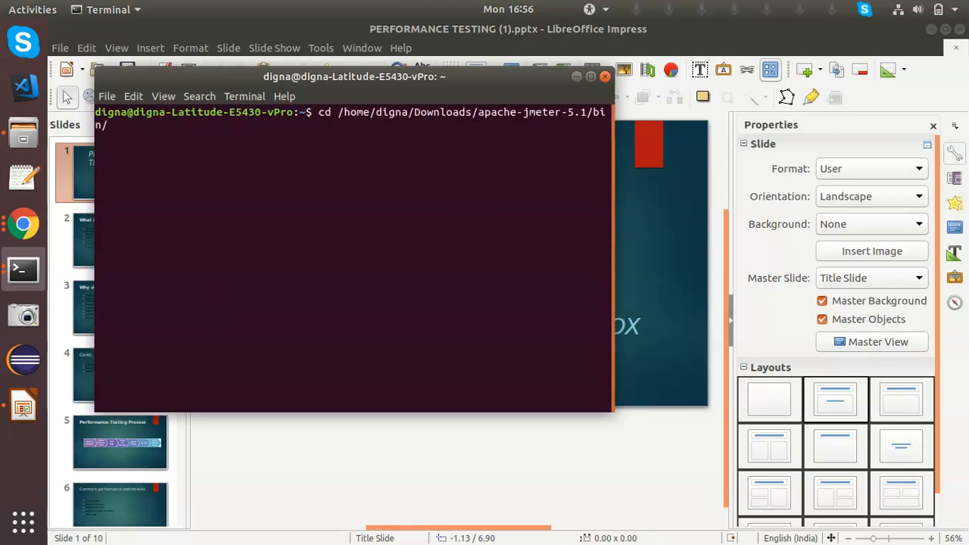
{"action": "key", "text": "Return"}
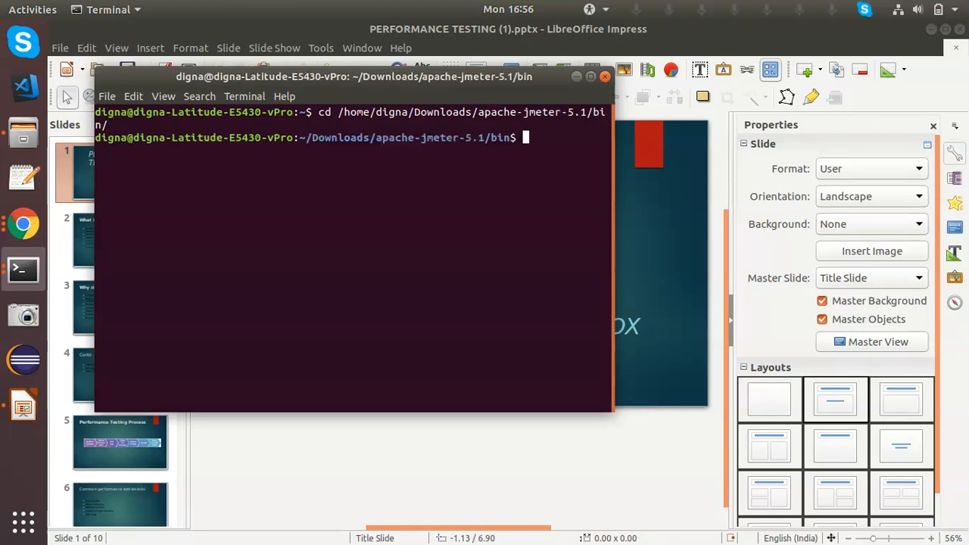
{"action": "key", "text": "Up"}
{"action": "key", "text": "Up"}
{"action": "key", "text": "Up"}
{"action": "key", "text": "Return"}
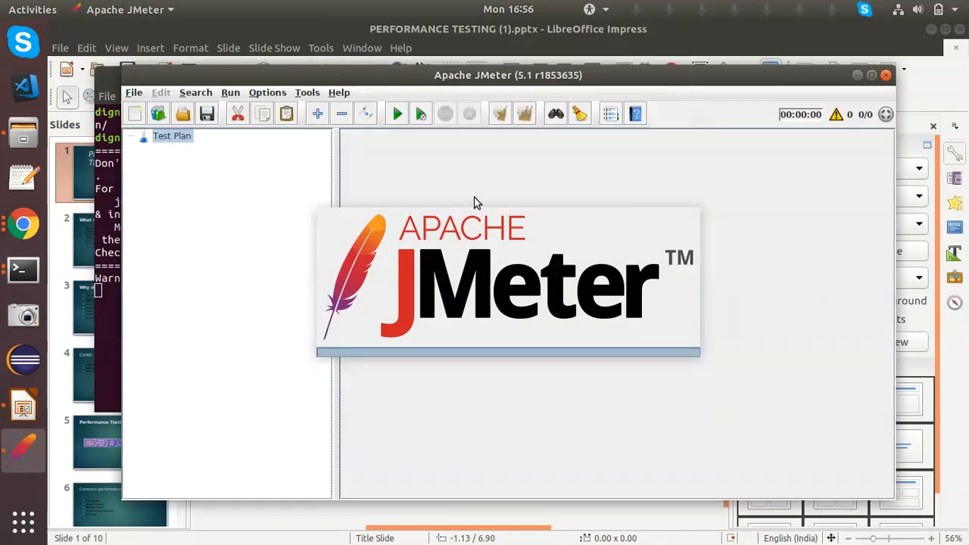
{"action": "left_click", "coordinate": [872, 76]}
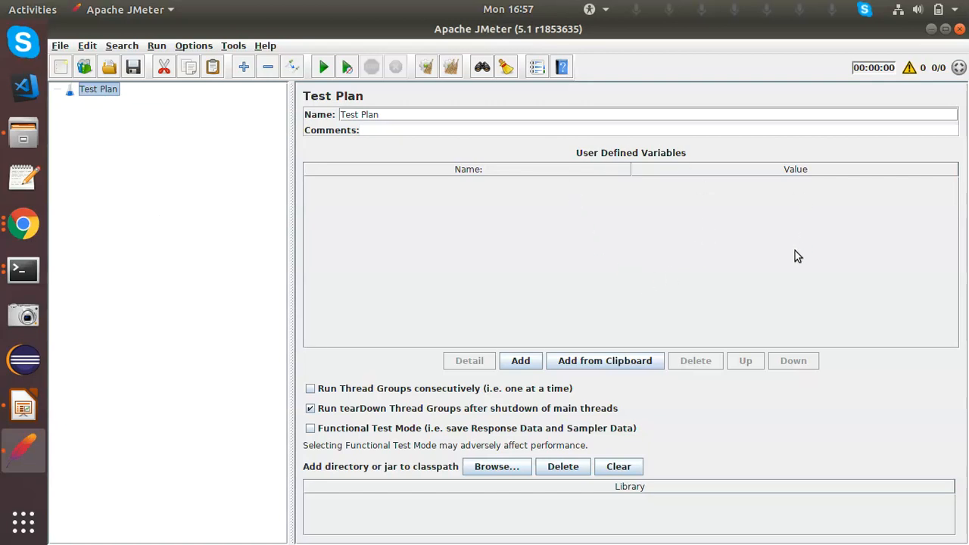
Step: Add a Thread Group to the Test Plan
{"action": "right_click", "coordinate": [104, 96]}
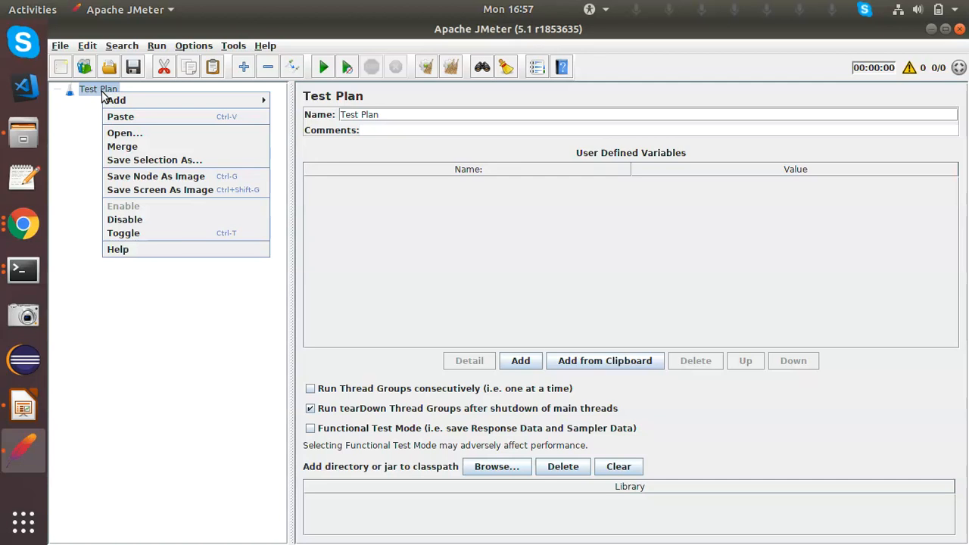
{"action": "mouse_move", "coordinate": [134, 101]}
{"action": "mouse_move", "coordinate": [327, 103]}
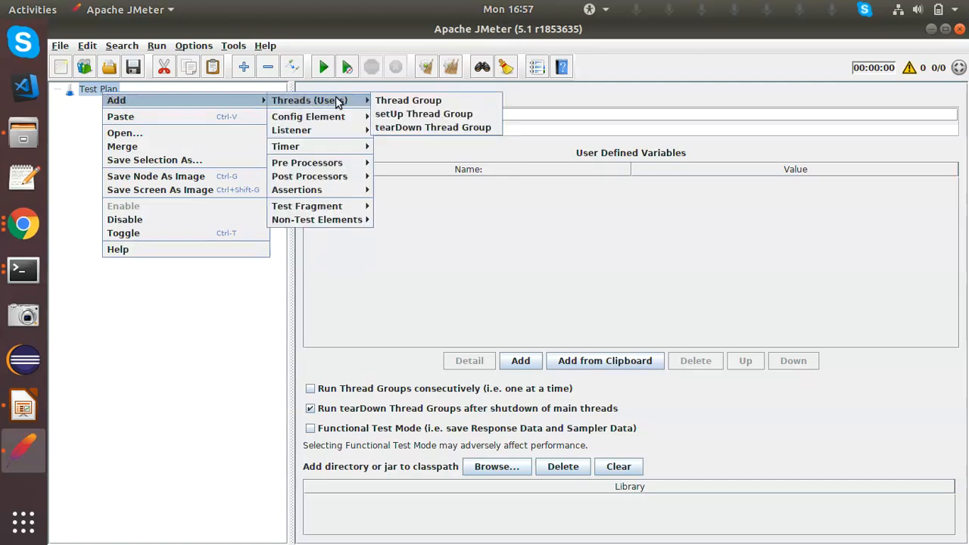
{"action": "left_click", "coordinate": [428, 105]}
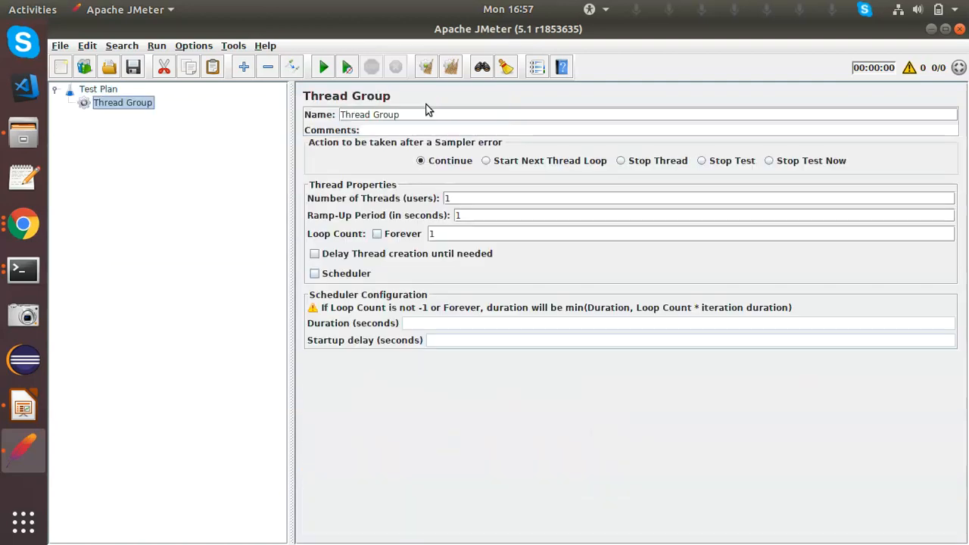
Step: Add an HTTP Cookie Manager config element to the Thread Group
{"action": "right_click", "coordinate": [130, 104]}
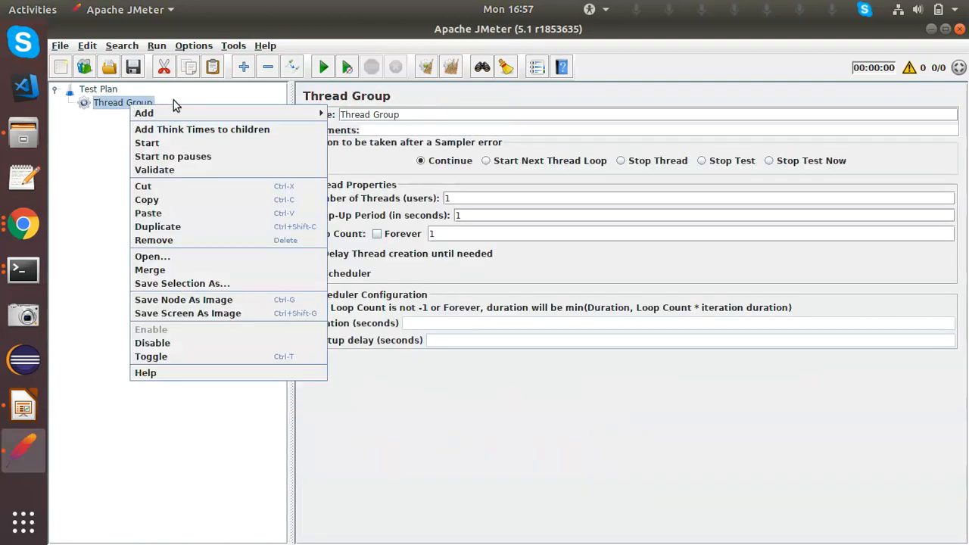
{"action": "mouse_move", "coordinate": [212, 114]}
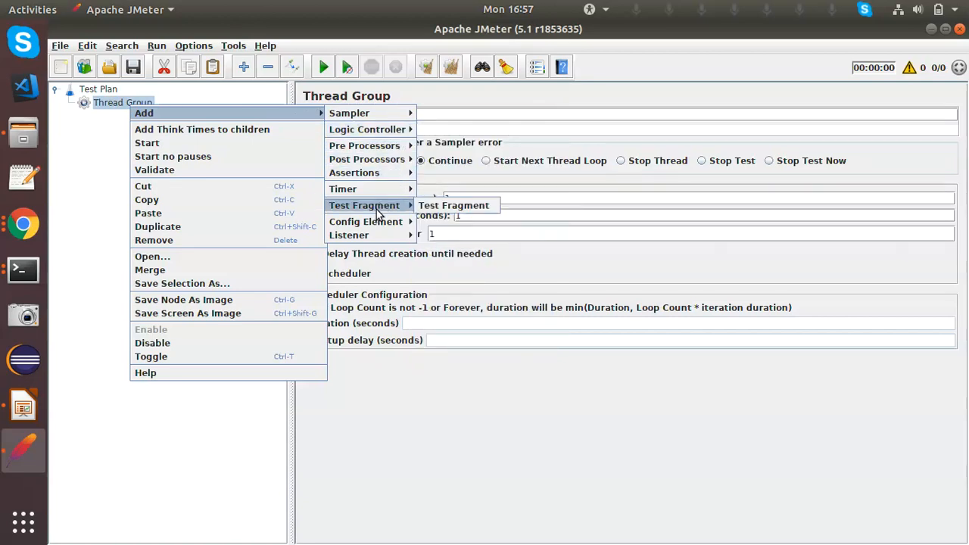
{"action": "mouse_move", "coordinate": [378, 221]}
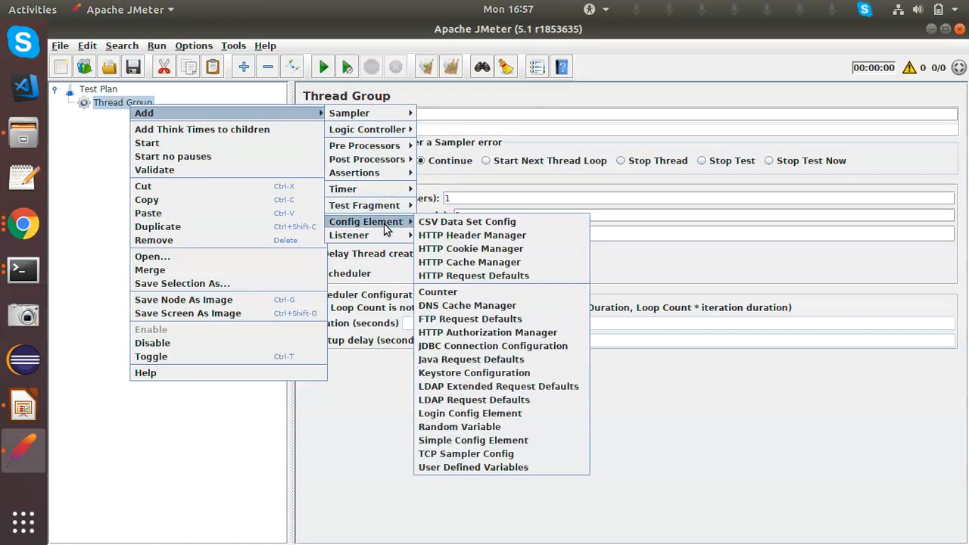
{"action": "left_click", "coordinate": [488, 249]}
Step: Add an HTTP Cache Manager config element to the Thread Group
{"action": "left_click", "coordinate": [144, 104]}
{"action": "right_click", "coordinate": [140, 108]}
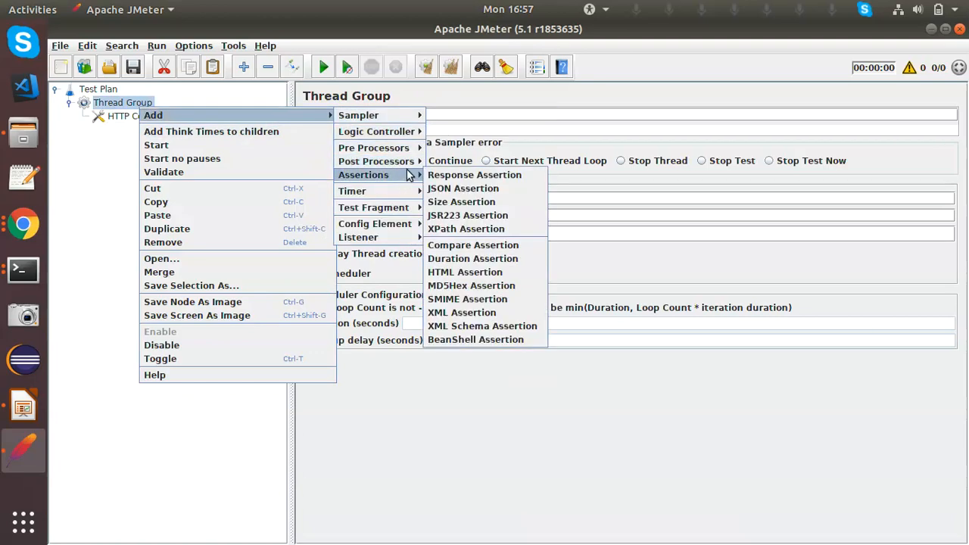
{"action": "mouse_move", "coordinate": [402, 195]}
{"action": "mouse_move", "coordinate": [391, 225]}
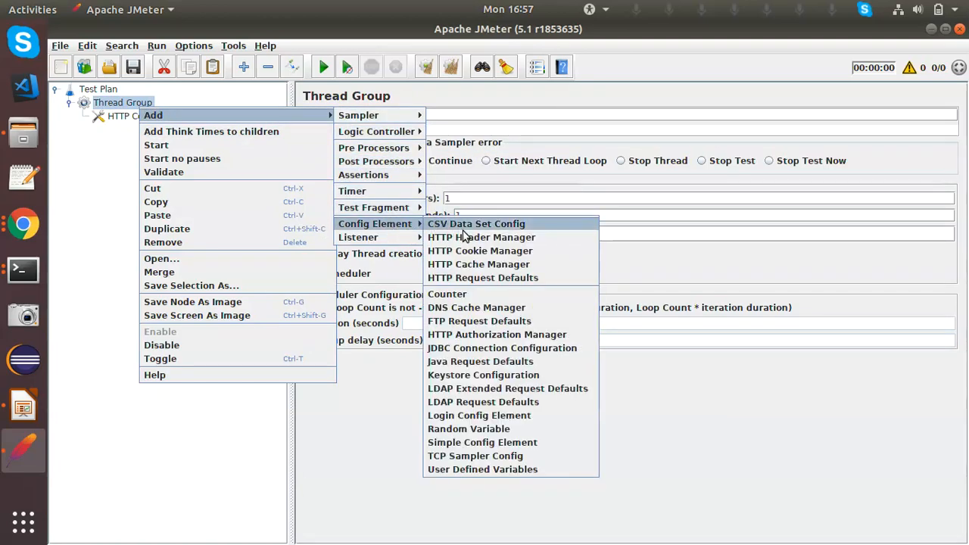
{"action": "left_click", "coordinate": [487, 263]}
Step: Add an HTTP Request sampler to the Thread Group
{"action": "left_click", "coordinate": [134, 102]}
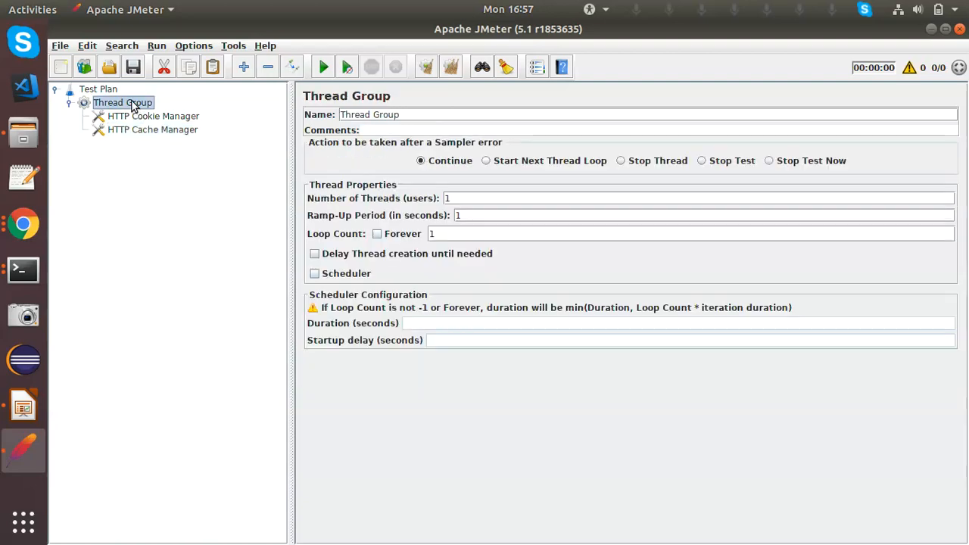
{"action": "right_click", "coordinate": [130, 103]}
{"action": "mouse_move", "coordinate": [242, 116]}
{"action": "mouse_move", "coordinate": [371, 112]}
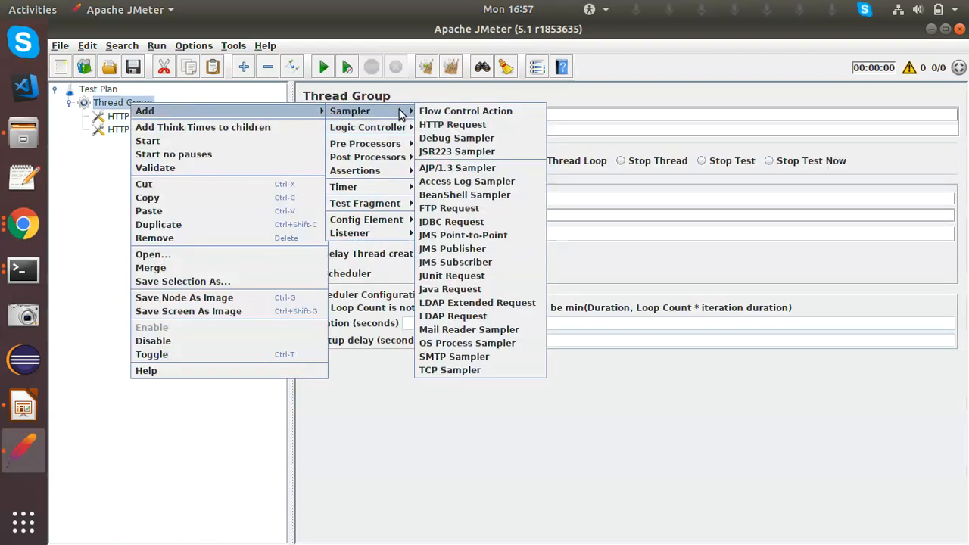
{"action": "left_click", "coordinate": [469, 127]}
Step: Add View Results Tree and Summary Report listeners to the Thread Group
{"action": "left_click", "coordinate": [134, 103]}
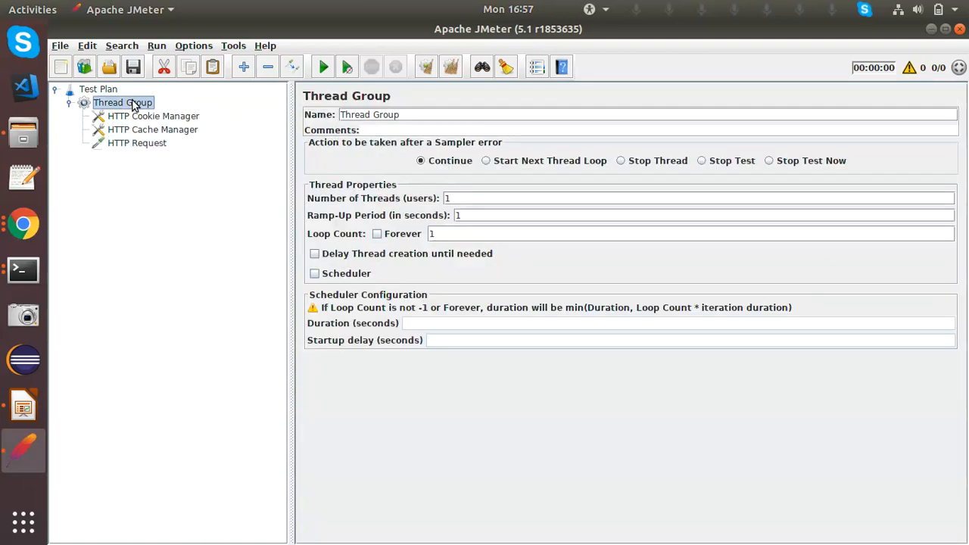
{"action": "right_click", "coordinate": [133, 103]}
{"action": "mouse_move", "coordinate": [280, 110]}
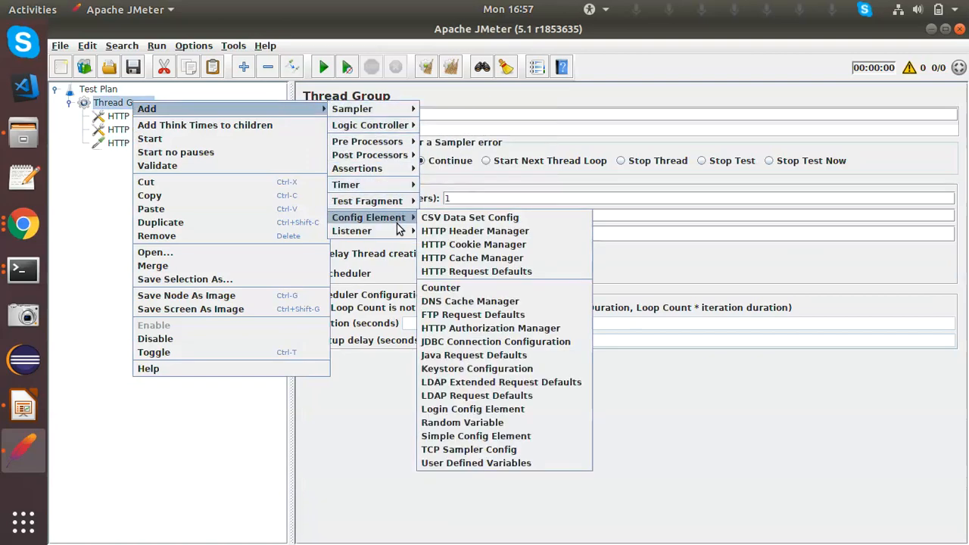
{"action": "mouse_move", "coordinate": [371, 231]}
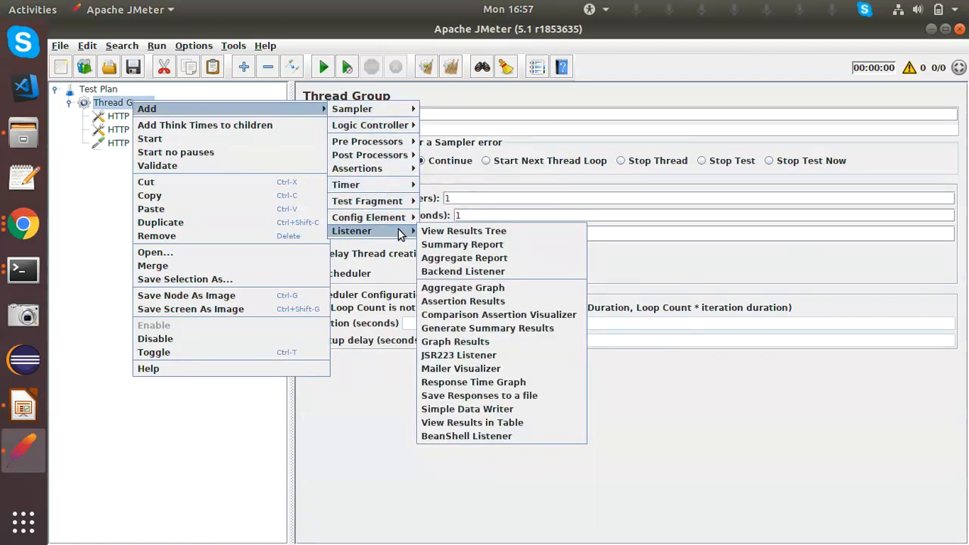
{"action": "left_click", "coordinate": [485, 238]}
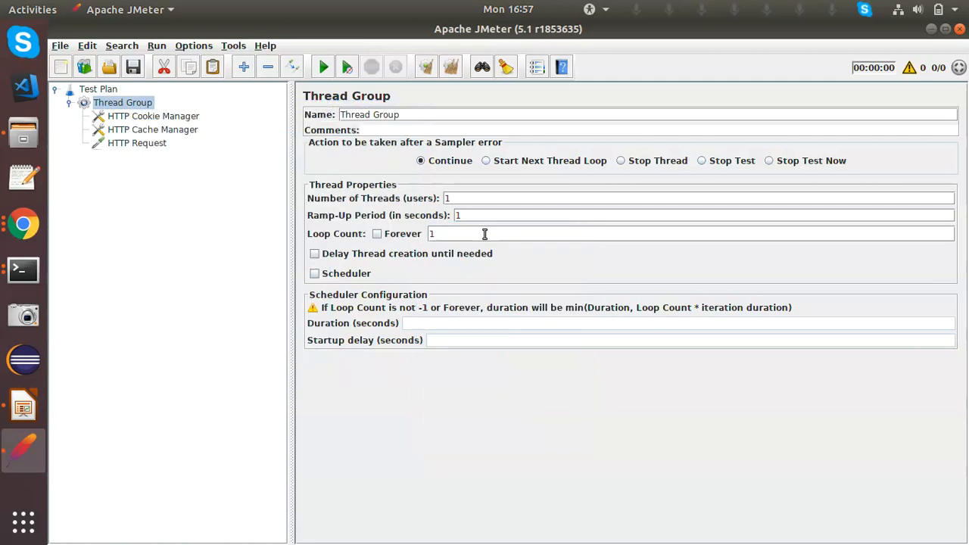
{"action": "right_click", "coordinate": [121, 101]}
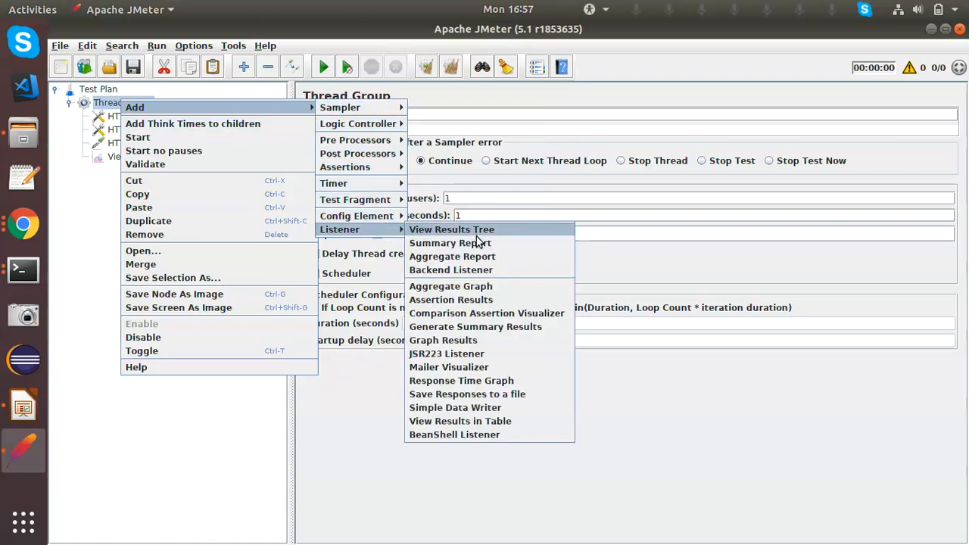
{"action": "left_click", "coordinate": [477, 246]}
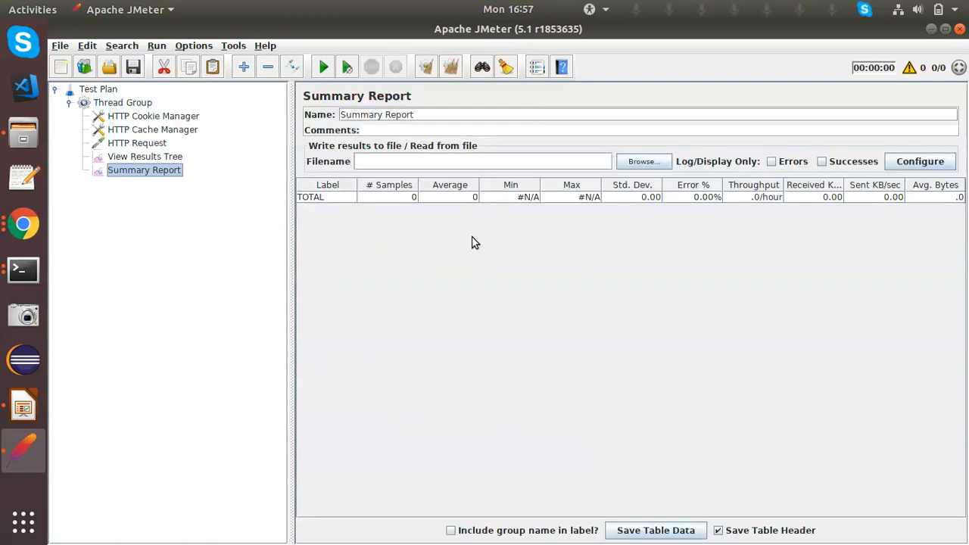
{"action": "left_click", "coordinate": [133, 104]}
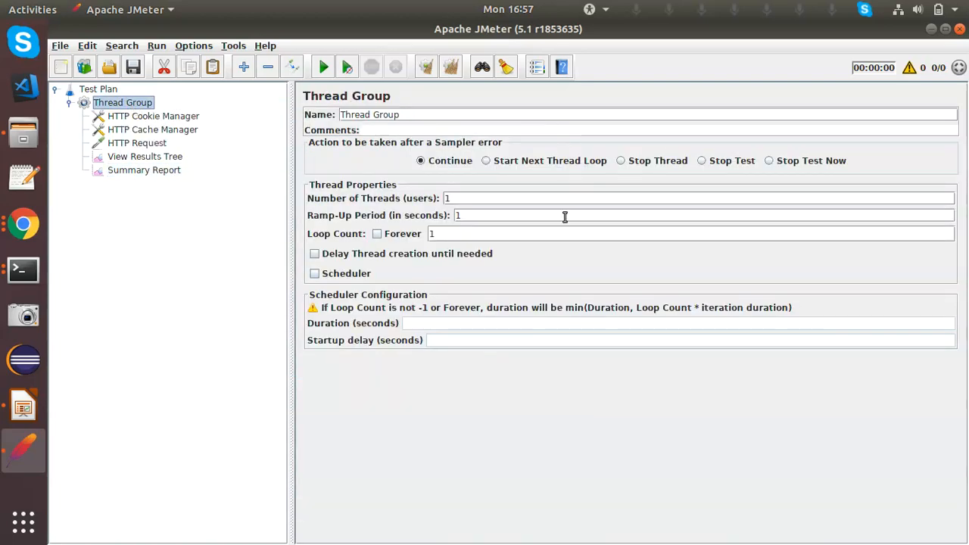
{"action": "left_click", "coordinate": [133, 144]}
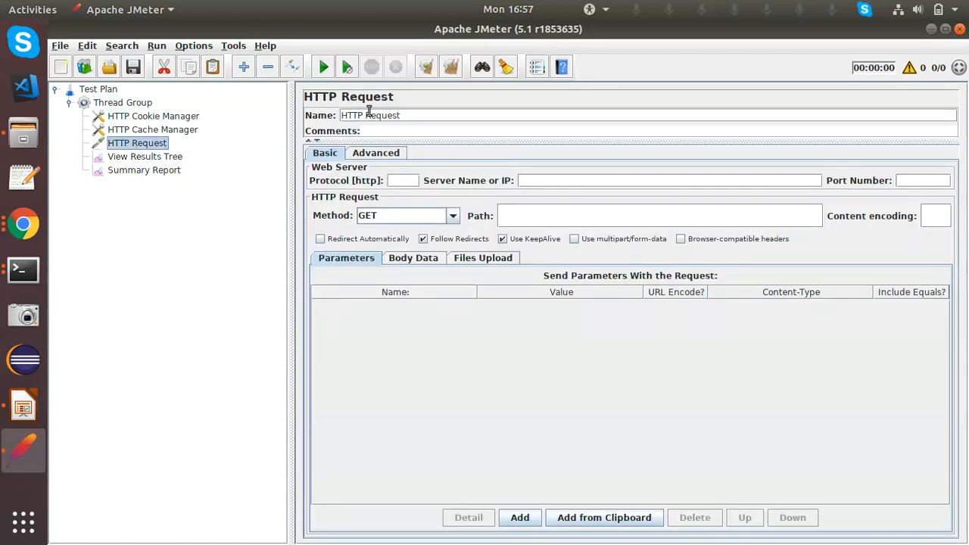
{"action": "left_click", "coordinate": [529, 181]}
{"action": "type", "text": "www.google."}
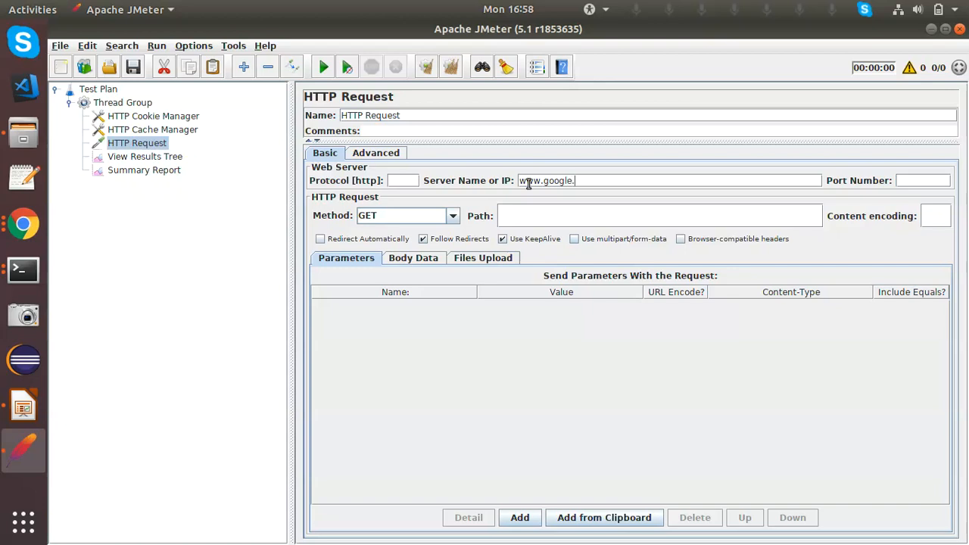
{"action": "type", "text": "com"}
Step: Set the Thread Group's number of threads (users) to 10 and review its ramp-up period and loop count
{"action": "left_click", "coordinate": [127, 104]}
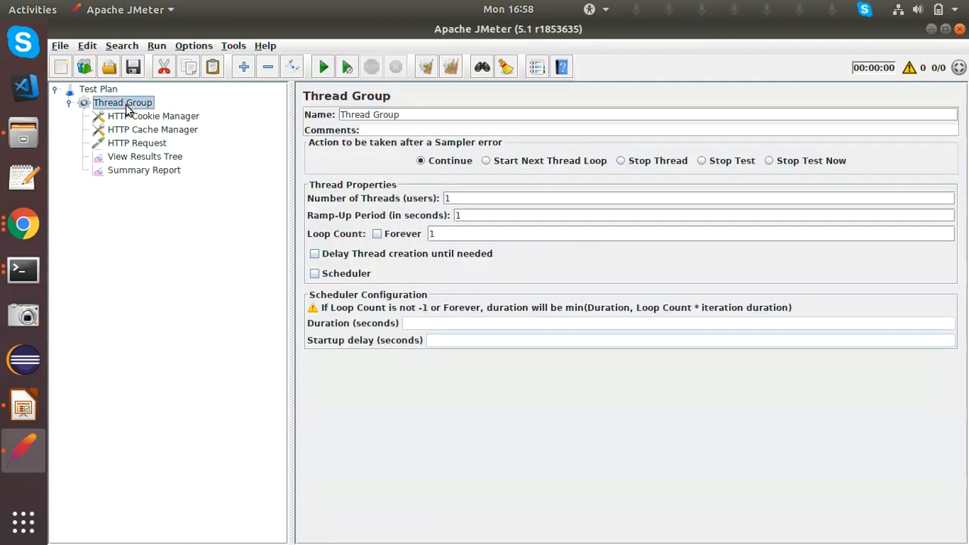
{"action": "left_click", "coordinate": [453, 197]}
{"action": "key", "text": "BackSpace"}
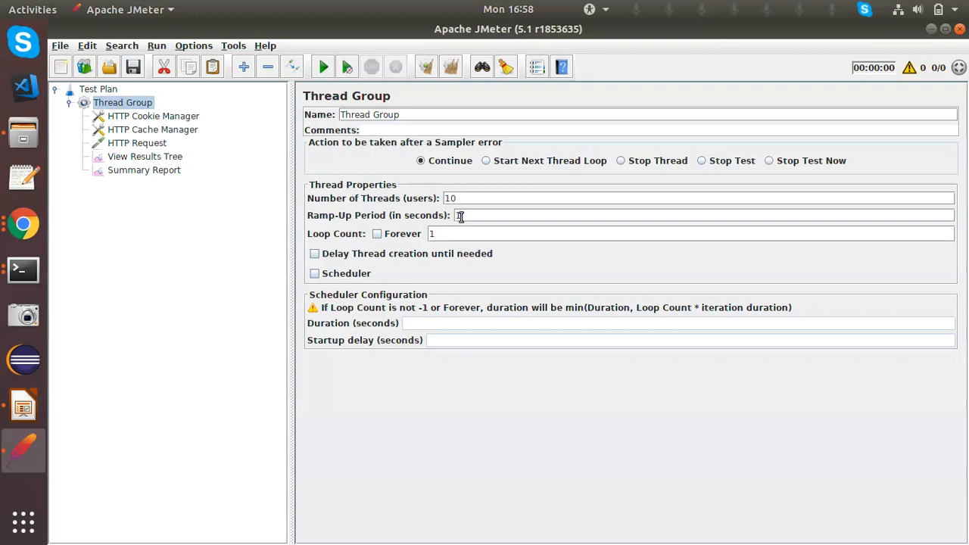
{"action": "double_click", "coordinate": [447, 201]}
{"action": "left_click", "coordinate": [445, 202]}
{"action": "left_click_drag", "start_coordinate": [461, 217], "coordinate": [447, 218]}
{"action": "left_click_drag", "start_coordinate": [436, 235], "coordinate": [419, 237]}
Step: Enable clearing cookies each iteration in the HTTP Cookie Manager and clearing cache each iteration in the HTTP Cache Manager
{"action": "left_click", "coordinate": [145, 116]}
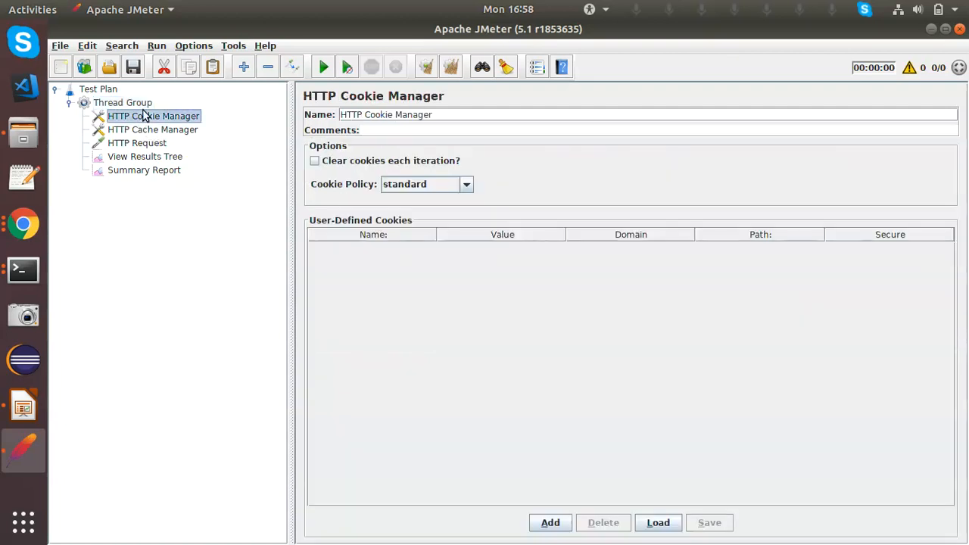
{"action": "left_click", "coordinate": [328, 165]}
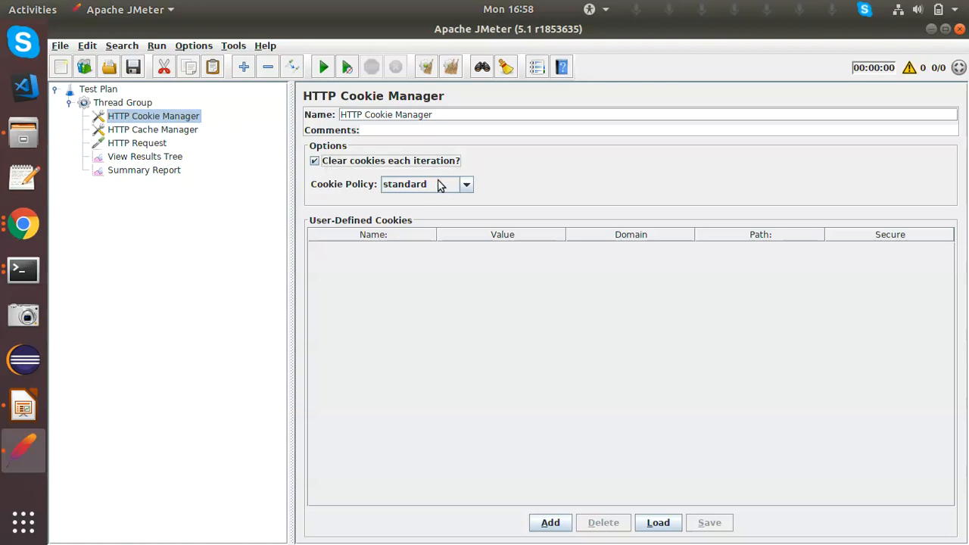
{"action": "left_click", "coordinate": [154, 130]}
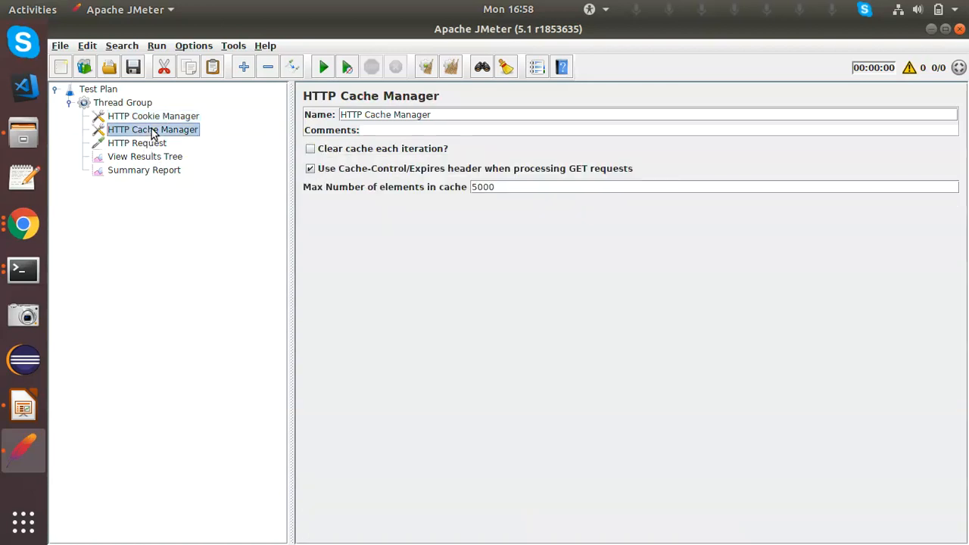
{"action": "left_click", "coordinate": [313, 150]}
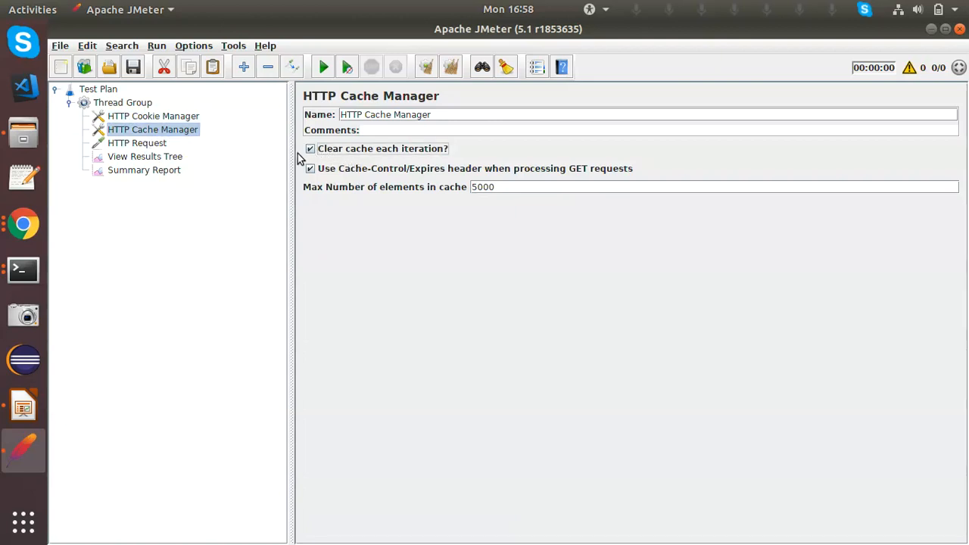
Step: Run the test with View Results Tree shown, saving the test plan as View Results Tree.jmx in the bin folder
{"action": "left_click", "coordinate": [170, 158]}
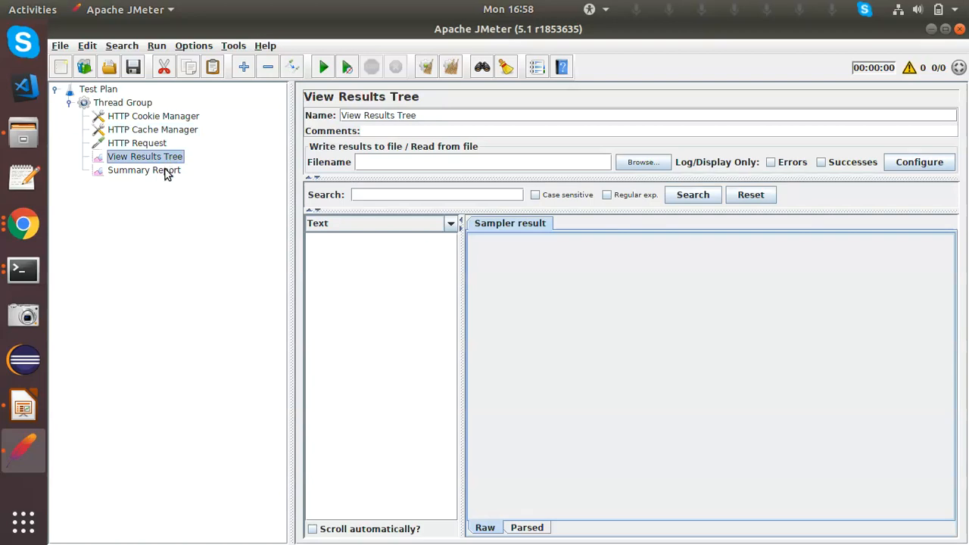
{"action": "left_click", "coordinate": [167, 173]}
{"action": "left_click", "coordinate": [169, 158]}
{"action": "left_click", "coordinate": [323, 68]}
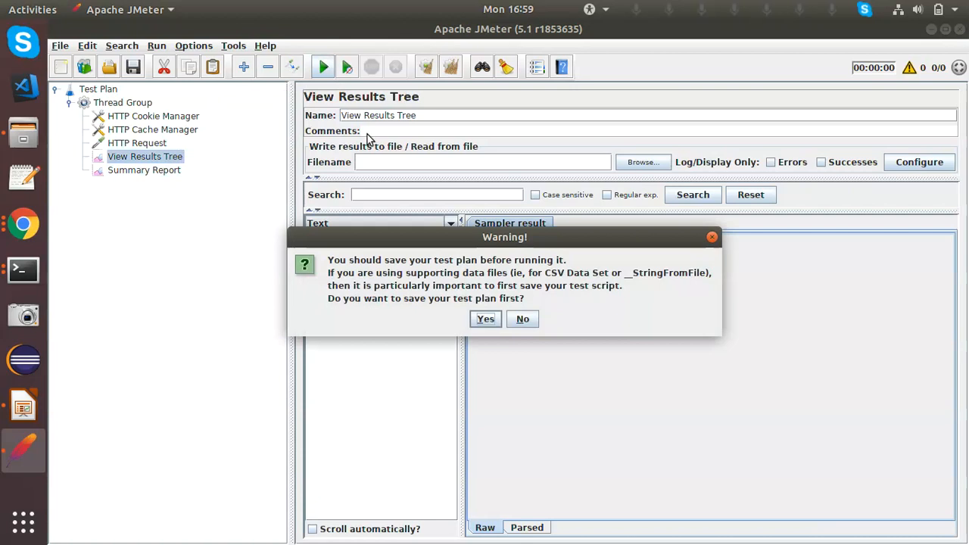
{"action": "left_click", "coordinate": [486, 319]}
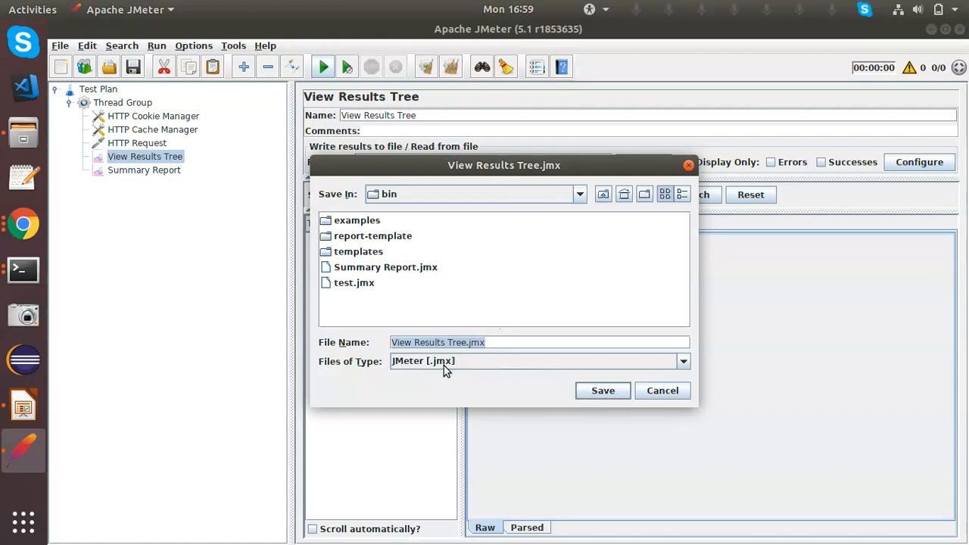
{"action": "left_click", "coordinate": [603, 391]}
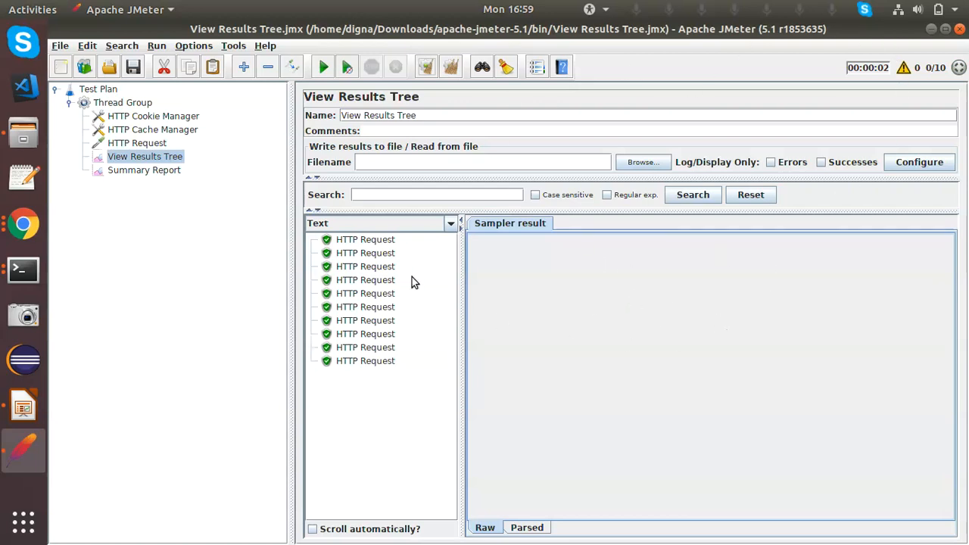
Step: Examine the sampler results of the first three HTTP Request entries in View Results Tree
{"action": "left_click", "coordinate": [348, 241]}
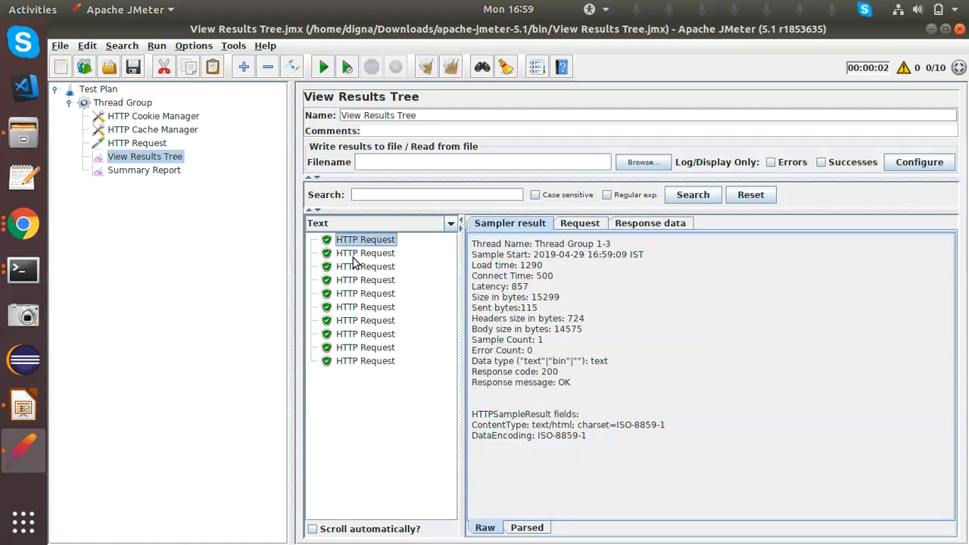
{"action": "left_click", "coordinate": [354, 257]}
{"action": "left_click", "coordinate": [364, 271]}
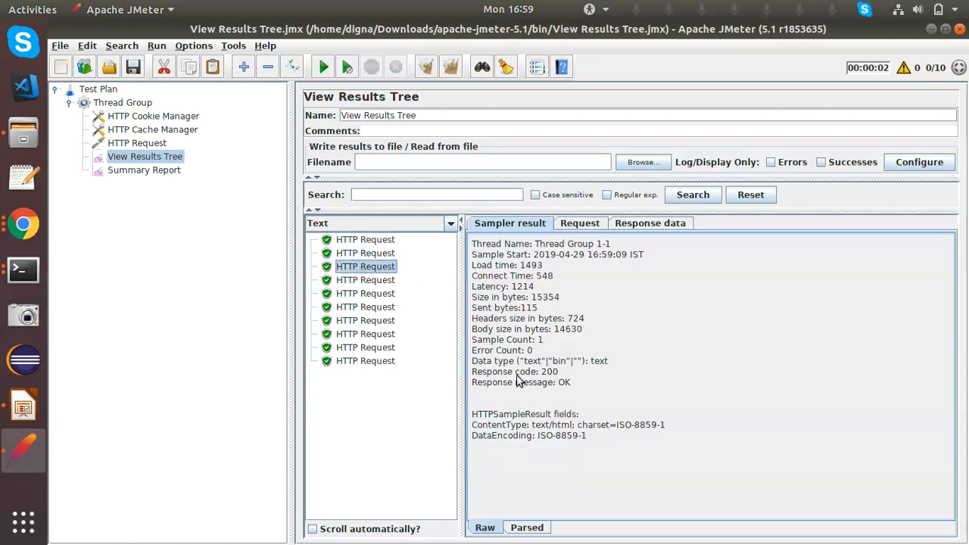
Step: Examine the sampler results of the last and fourth HTTP Request entries in View Results Tree
{"action": "left_click", "coordinate": [374, 364]}
{"action": "left_click", "coordinate": [365, 281]}
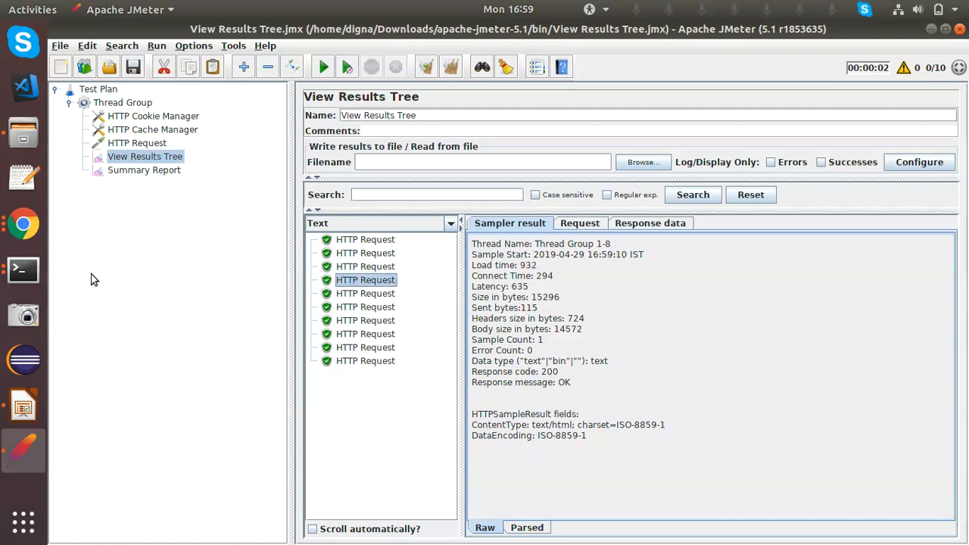
Step: Switch to the Terminal and try to run the prepared non-GUI JMeter command for test.jmx, with test1.csv as log and test2 as report folder
{"action": "left_click", "coordinate": [23, 270]}
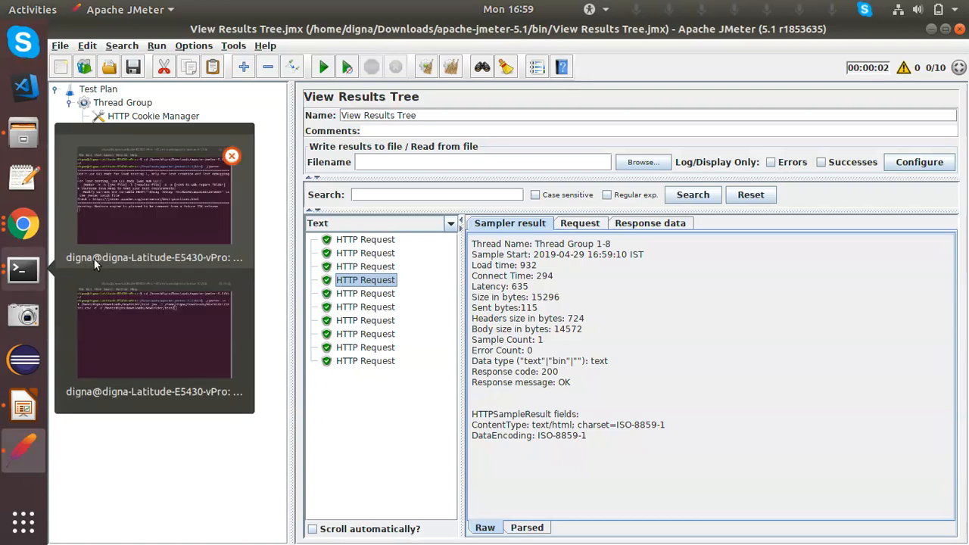
{"action": "left_click", "coordinate": [128, 310]}
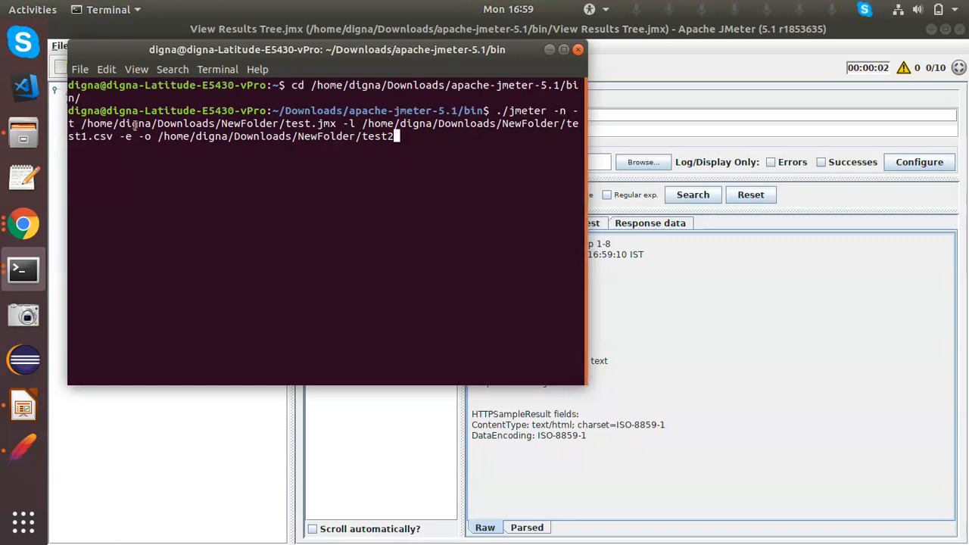
{"action": "left_click_drag", "start_coordinate": [334, 123], "coordinate": [278, 122]}
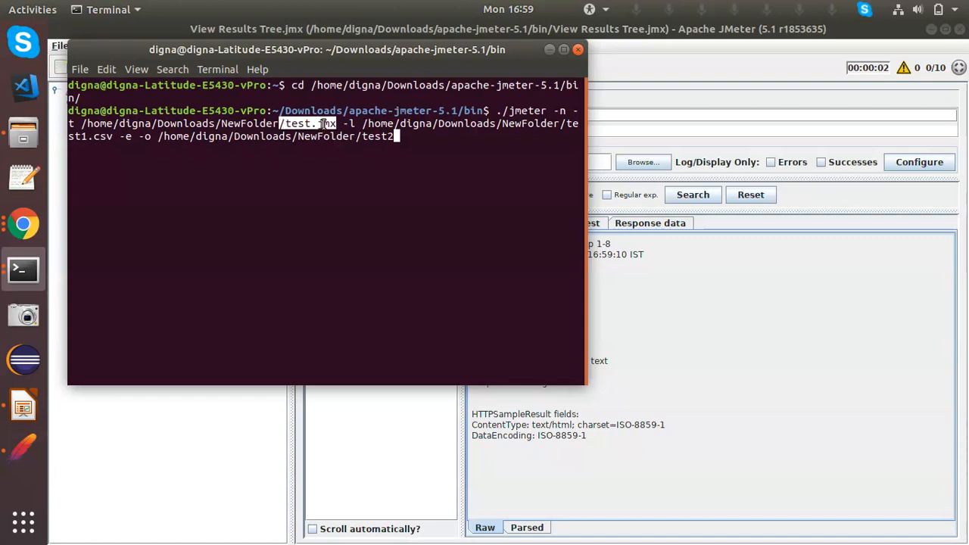
{"action": "left_click", "coordinate": [363, 153]}
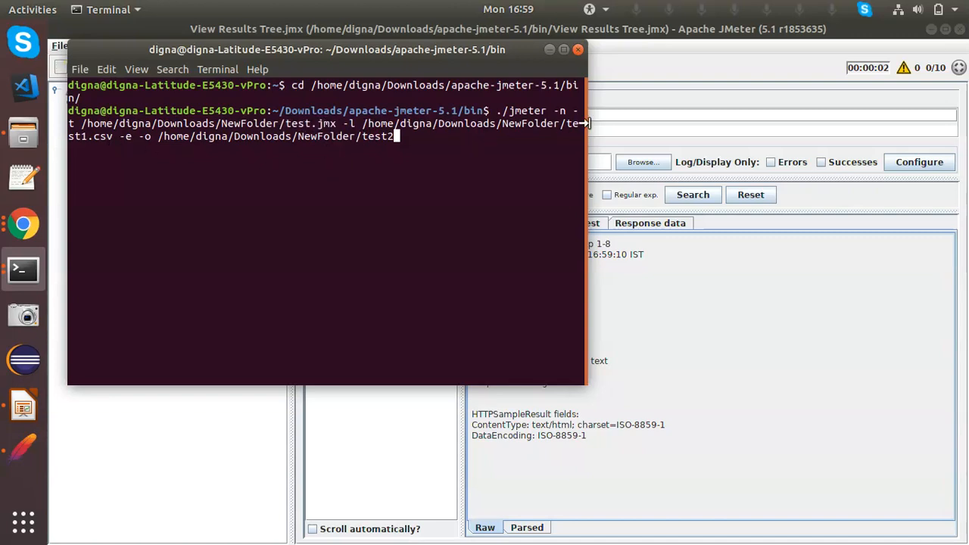
{"action": "left_click_drag", "start_coordinate": [575, 126], "coordinate": [577, 127]}
{"action": "key", "text": "Return"}
Step: Switch to the Apache JMeter Dashboard in Chrome and examine its APDEX, Requests Summary, Statistics and Errors sections
{"action": "left_click", "coordinate": [23, 224]}
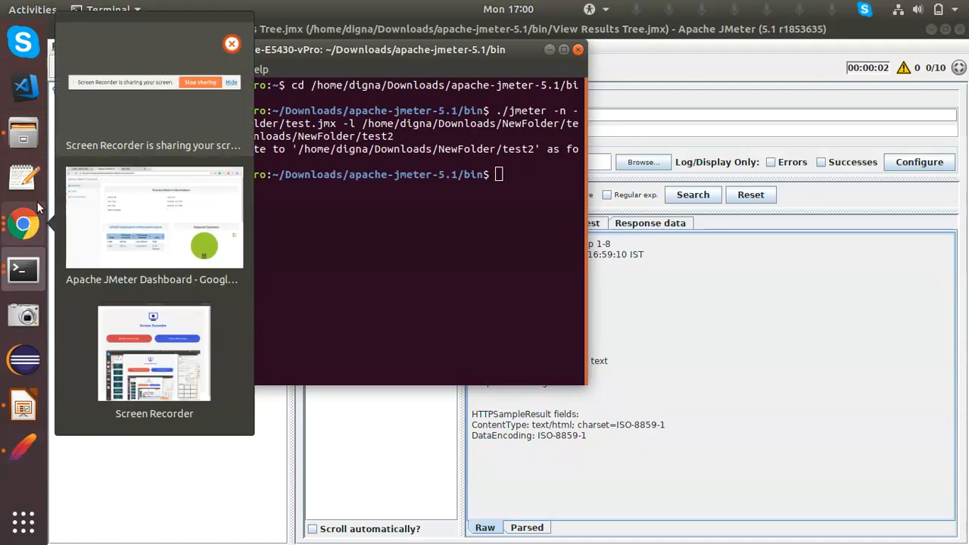
{"action": "left_click", "coordinate": [154, 209]}
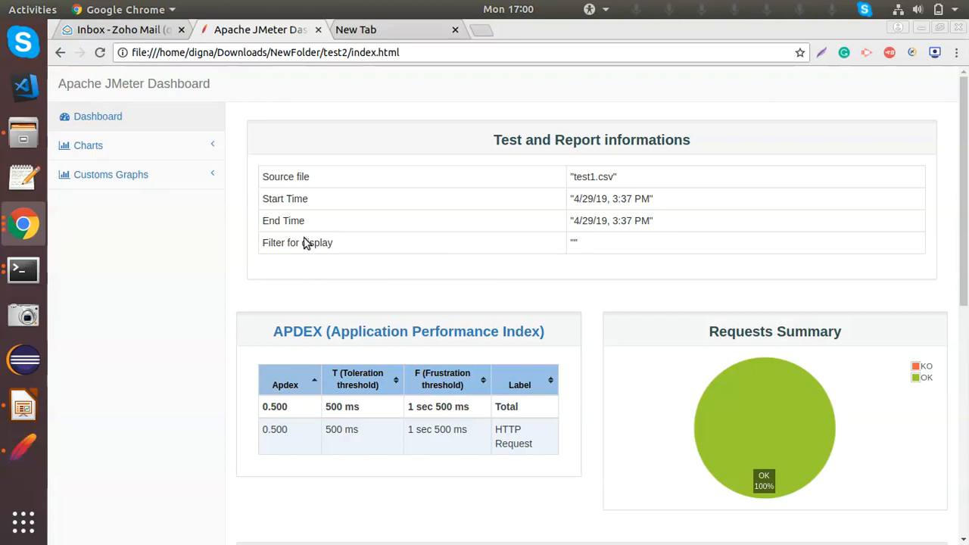
{"action": "scroll", "coordinate": [635, 221], "scroll_direction": "down", "scroll_amount": 2}
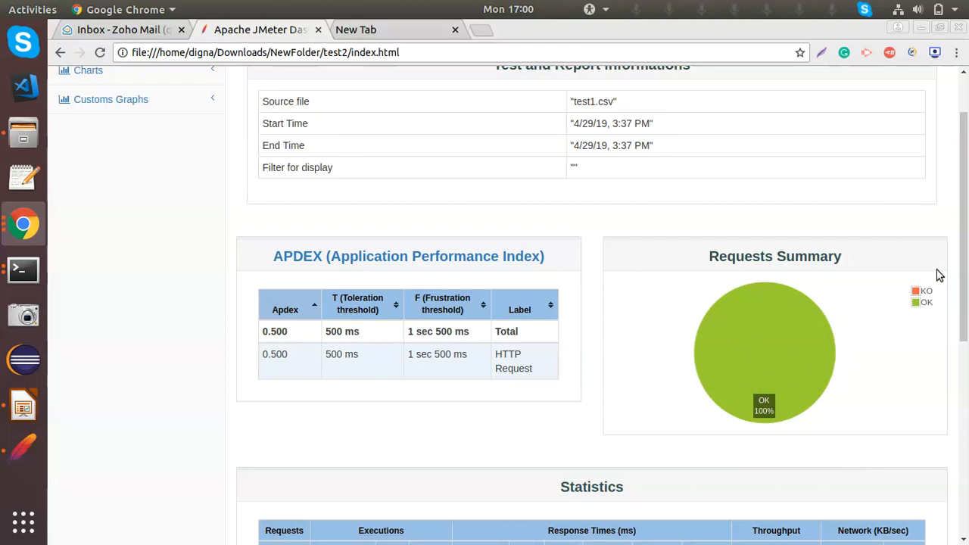
{"action": "scroll", "coordinate": [635, 316], "scroll_direction": "down", "scroll_amount": 6}
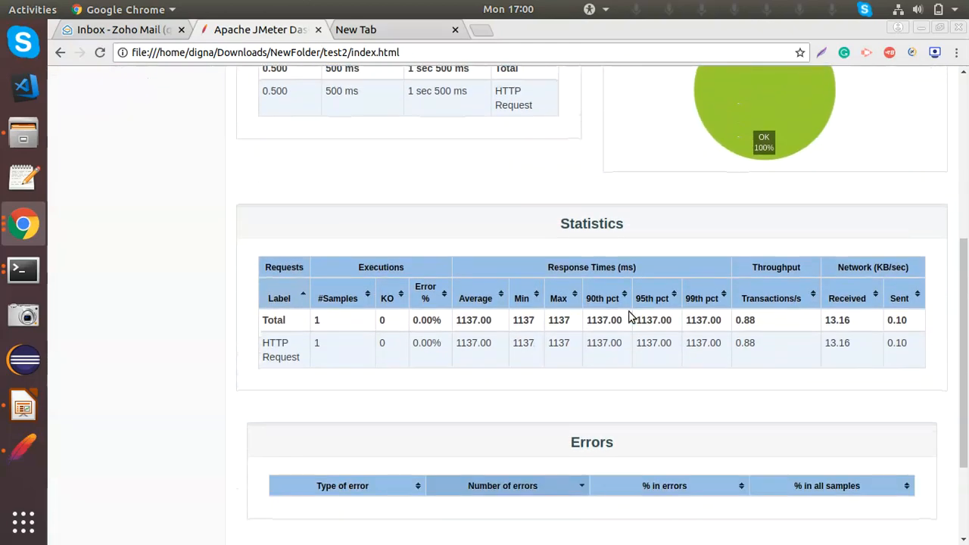
{"action": "scroll", "coordinate": [628, 316], "scroll_direction": "down", "scroll_amount": 3}
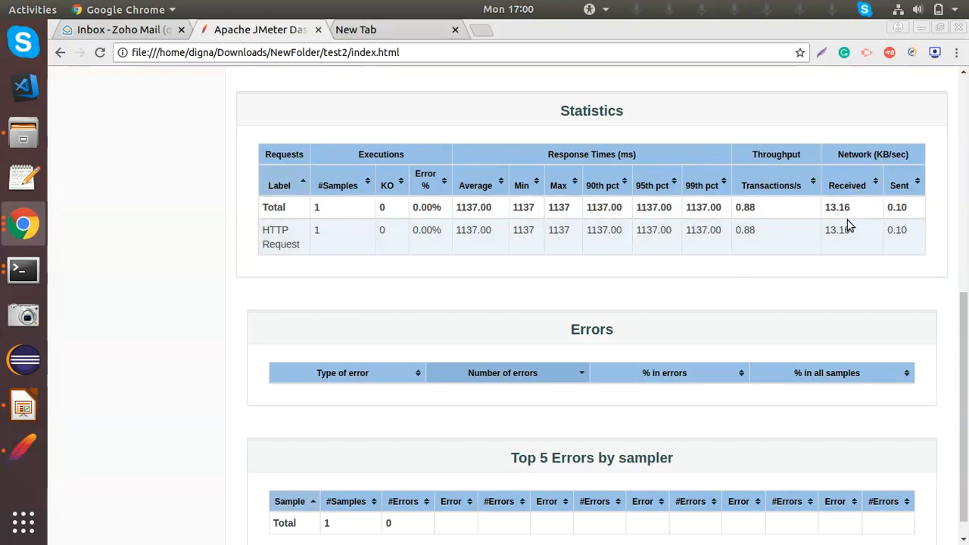
{"action": "scroll", "coordinate": [753, 246], "scroll_direction": "down", "scroll_amount": 1}
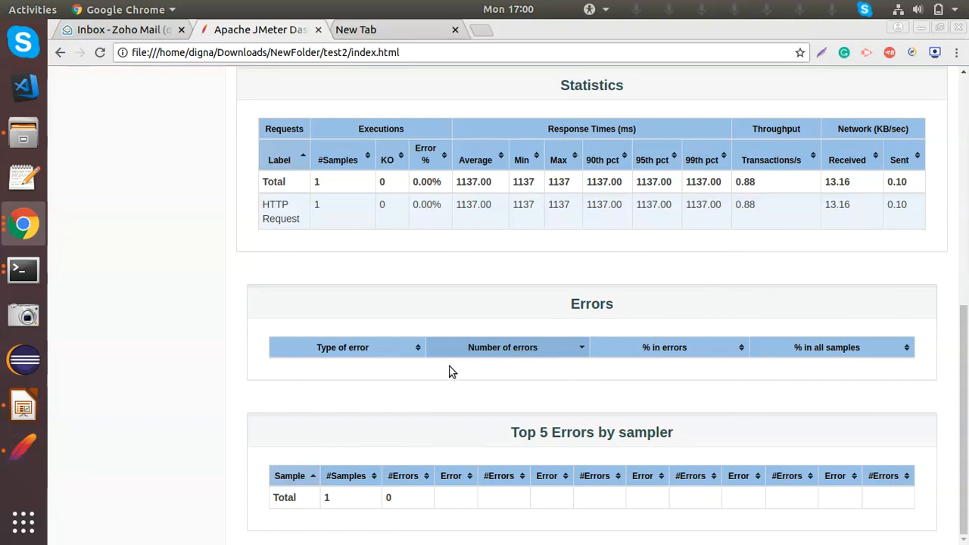
{"action": "scroll", "coordinate": [435, 354], "scroll_direction": "up", "scroll_amount": 8}
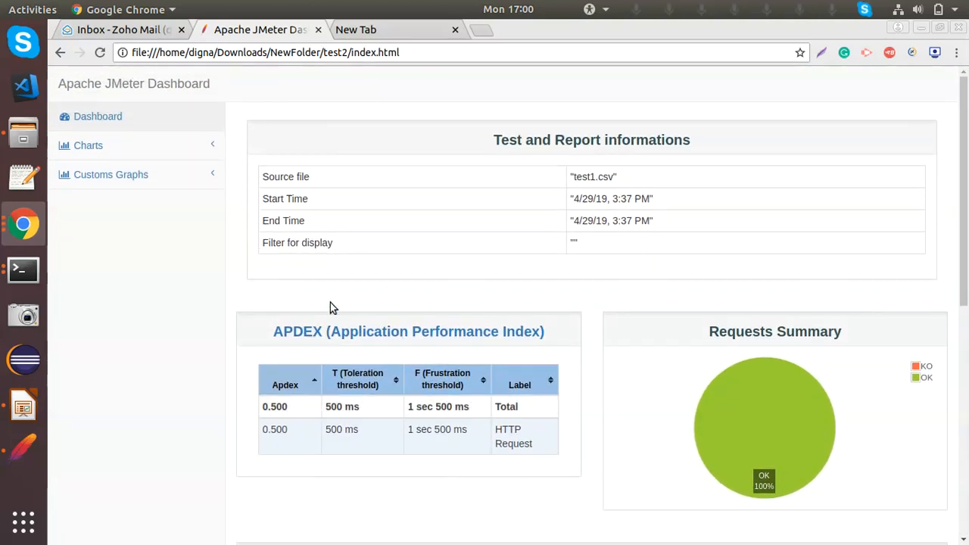
Step: Open the dashboard's Over Time charts and examine the Response Times Over Time graph
{"action": "left_click", "coordinate": [197, 151]}
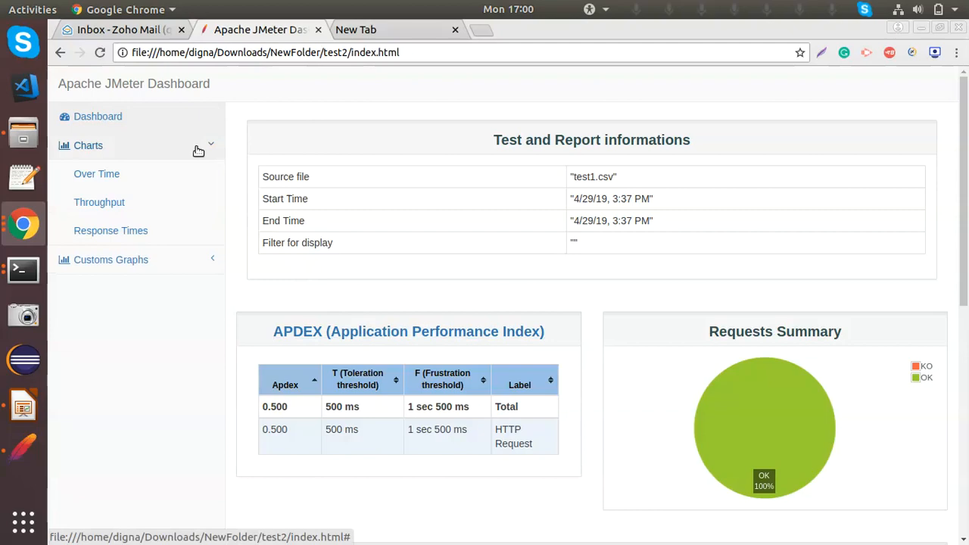
{"action": "left_click", "coordinate": [112, 175]}
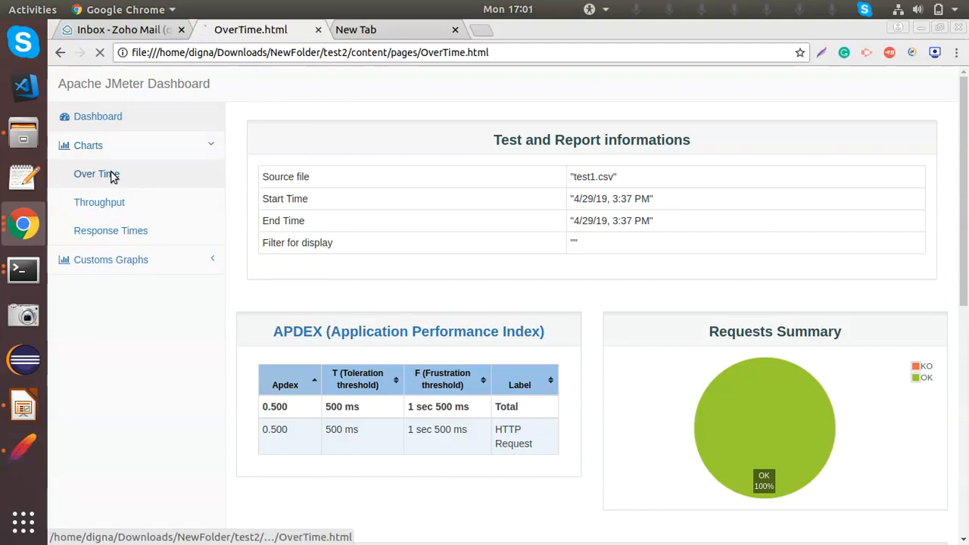
{"action": "scroll", "coordinate": [426, 195], "scroll_direction": "down", "scroll_amount": 5}
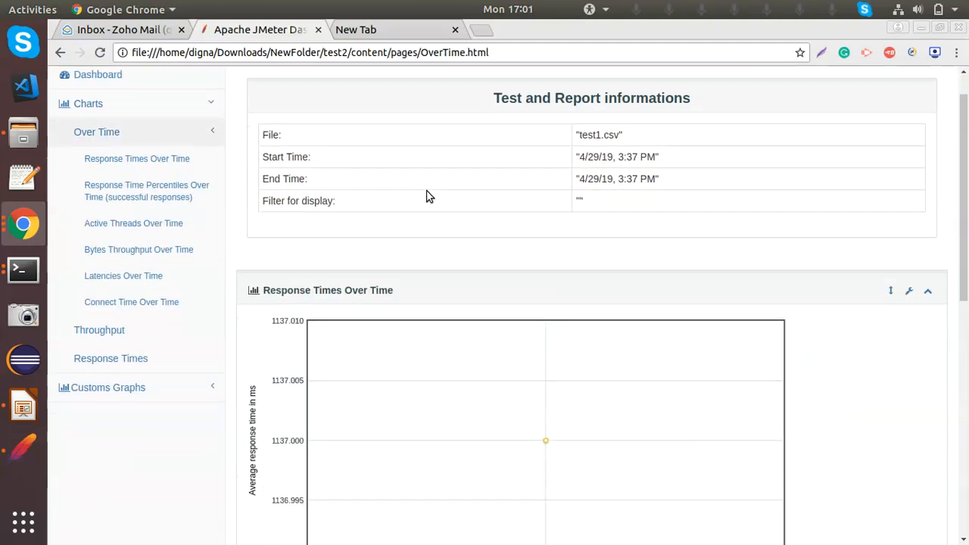
{"action": "scroll", "coordinate": [421, 196], "scroll_direction": "down", "scroll_amount": 3}
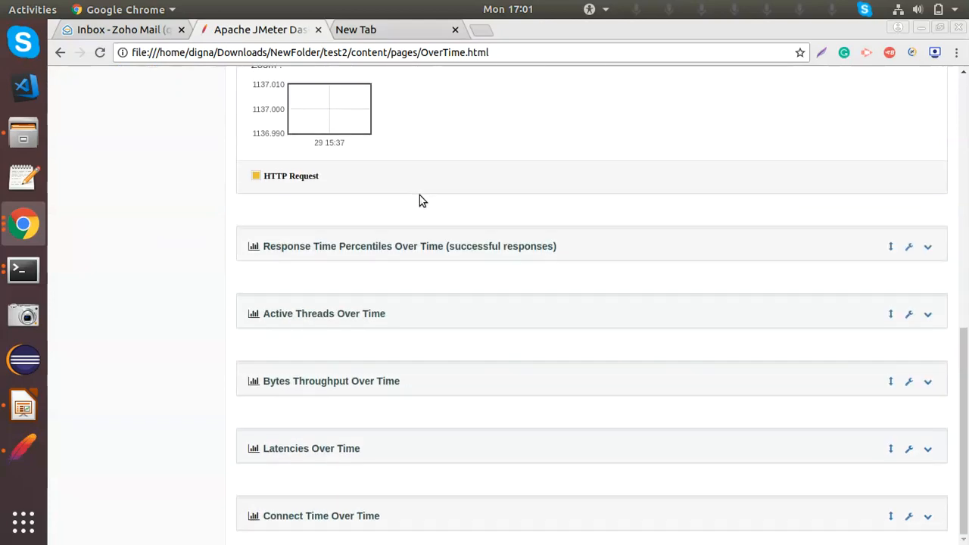
{"action": "scroll", "coordinate": [419, 195], "scroll_direction": "up", "scroll_amount": 8}
{"action": "scroll", "coordinate": [419, 192], "scroll_direction": "down", "scroll_amount": 4}
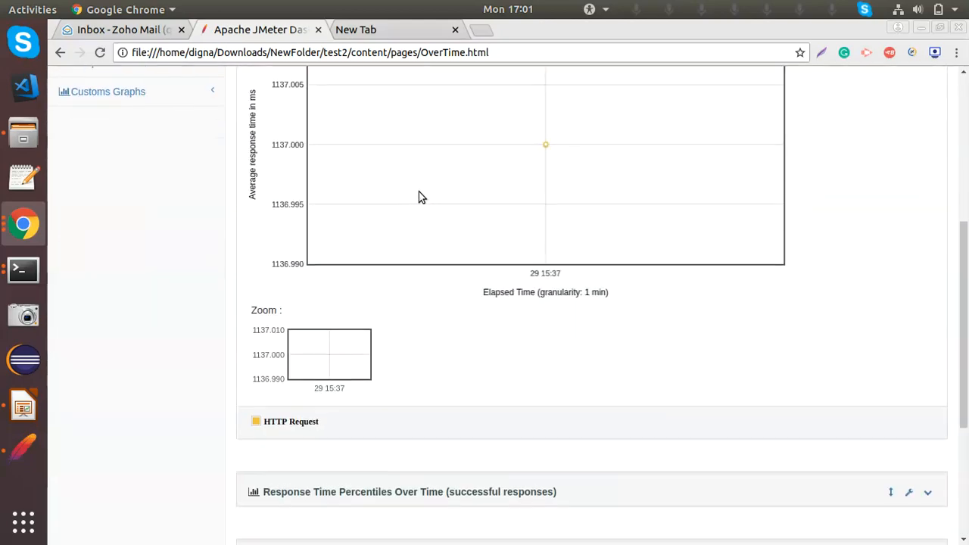
{"action": "scroll", "coordinate": [418, 191], "scroll_direction": "up", "scroll_amount": 1}
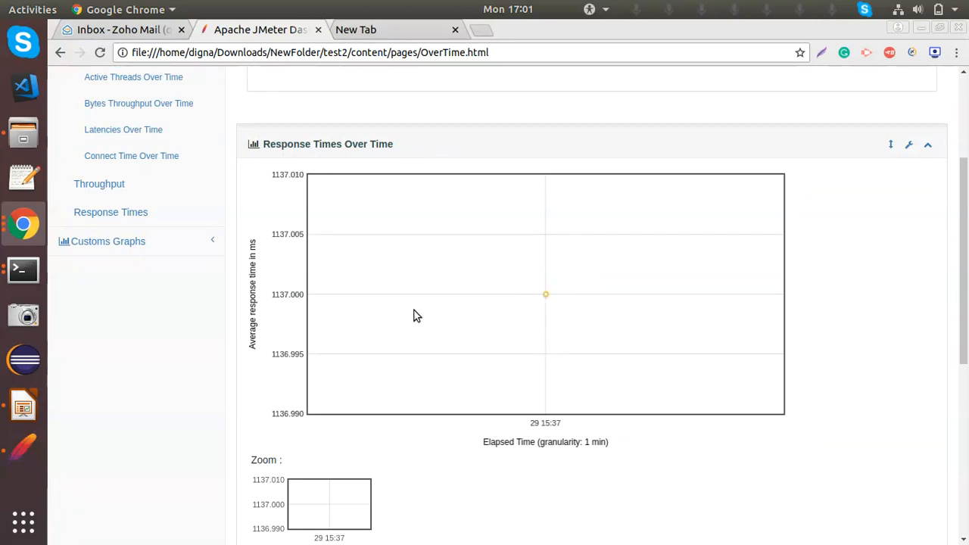
{"action": "scroll", "coordinate": [486, 281], "scroll_direction": "down", "scroll_amount": 3}
{"action": "scroll", "coordinate": [485, 281], "scroll_direction": "down", "scroll_amount": 3}
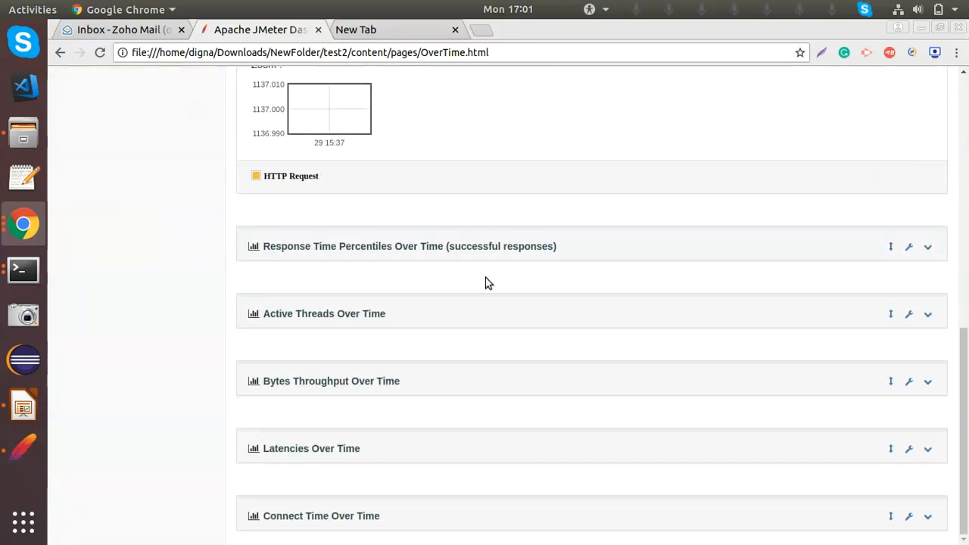
Step: Expand and view the Response Time Percentiles, Active Threads and Latencies Over Time graphs
{"action": "left_click", "coordinate": [928, 249]}
{"action": "scroll", "coordinate": [543, 292], "scroll_direction": "down", "scroll_amount": 6}
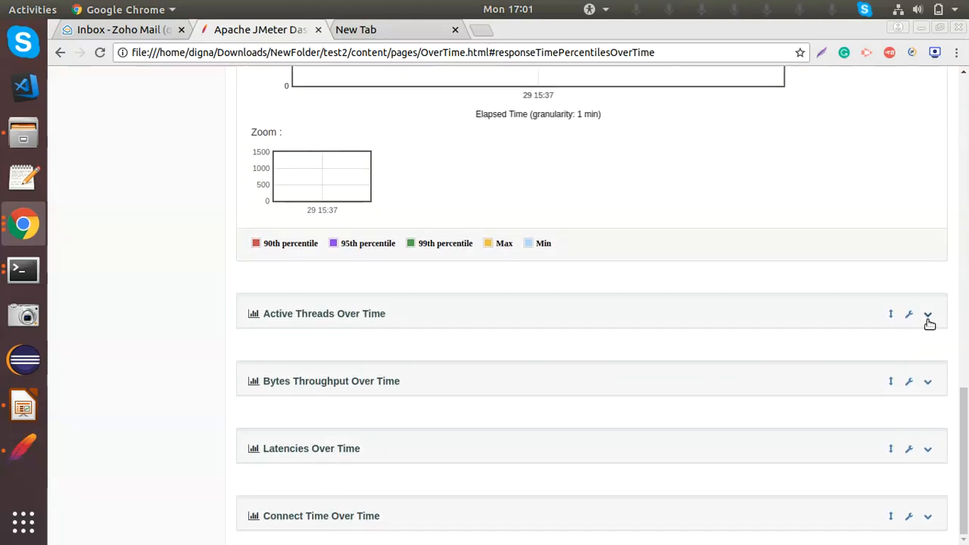
{"action": "left_click", "coordinate": [929, 315]}
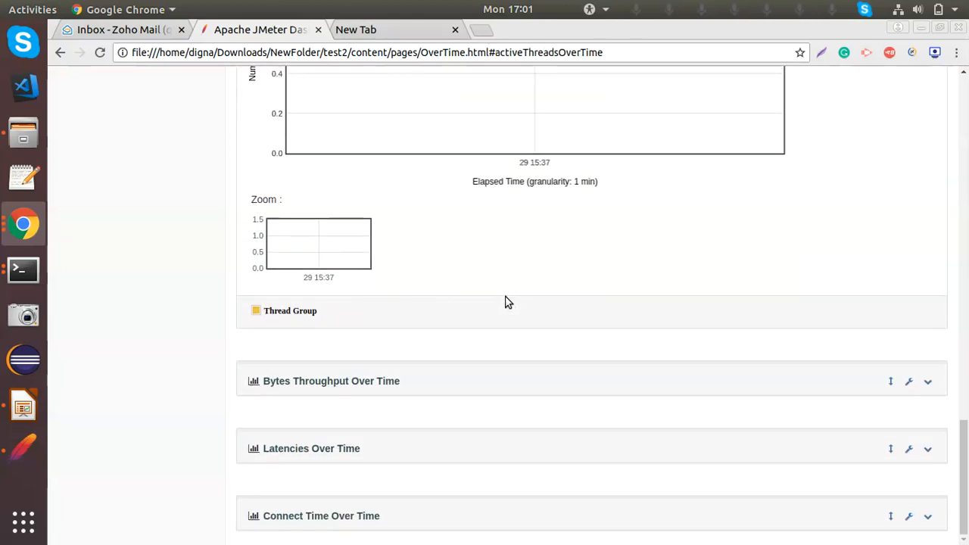
{"action": "left_click", "coordinate": [928, 450]}
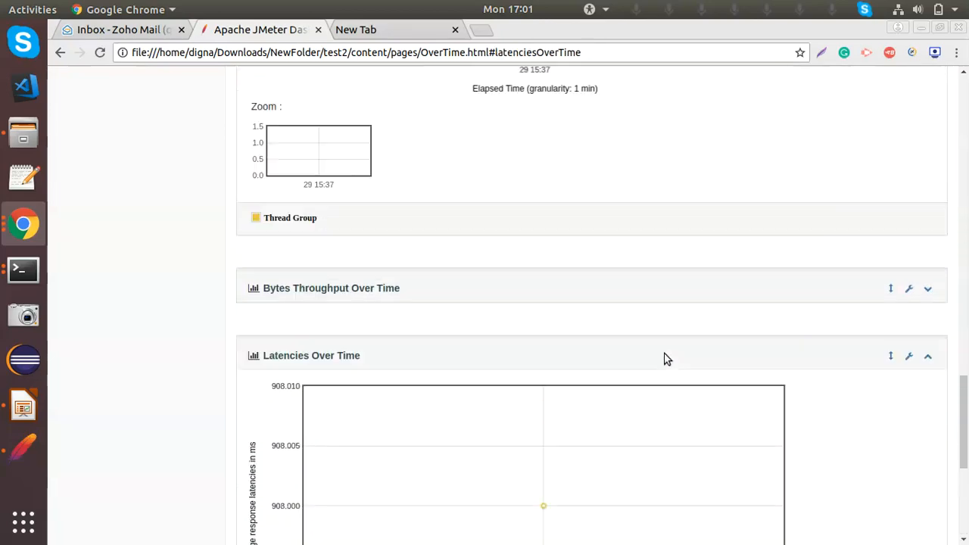
{"action": "scroll", "coordinate": [664, 359], "scroll_direction": "up", "scroll_amount": 15}
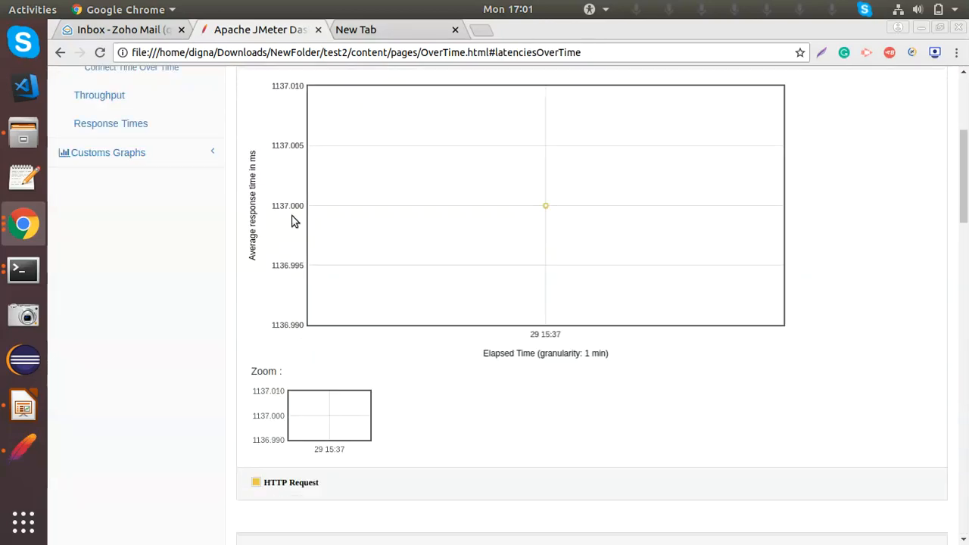
{"action": "scroll", "coordinate": [292, 218], "scroll_direction": "up", "scroll_amount": 5}
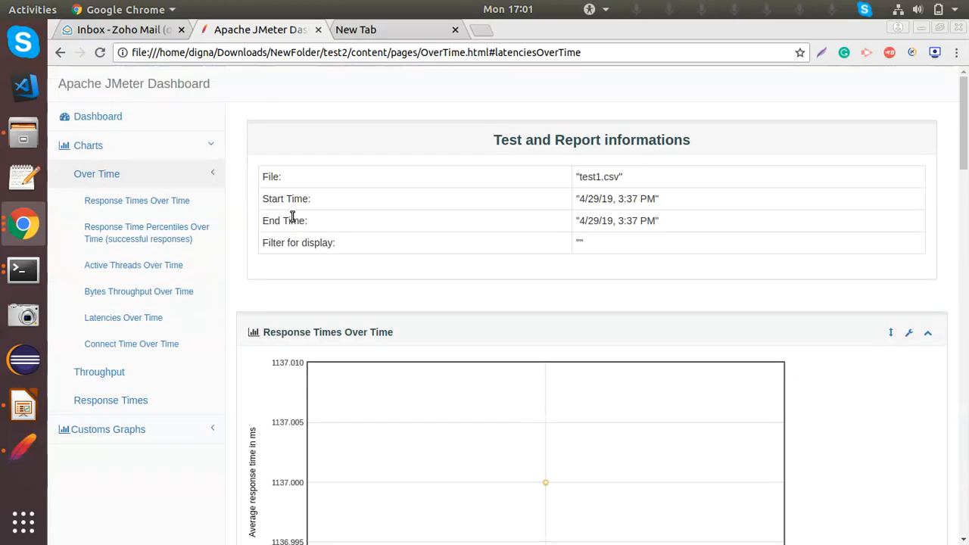
Step: Open the Throughput charts and examine the Hits Per Second and Total Transactions Per Second graphs
{"action": "left_click", "coordinate": [140, 377]}
{"action": "scroll", "coordinate": [419, 297], "scroll_direction": "down", "scroll_amount": 3}
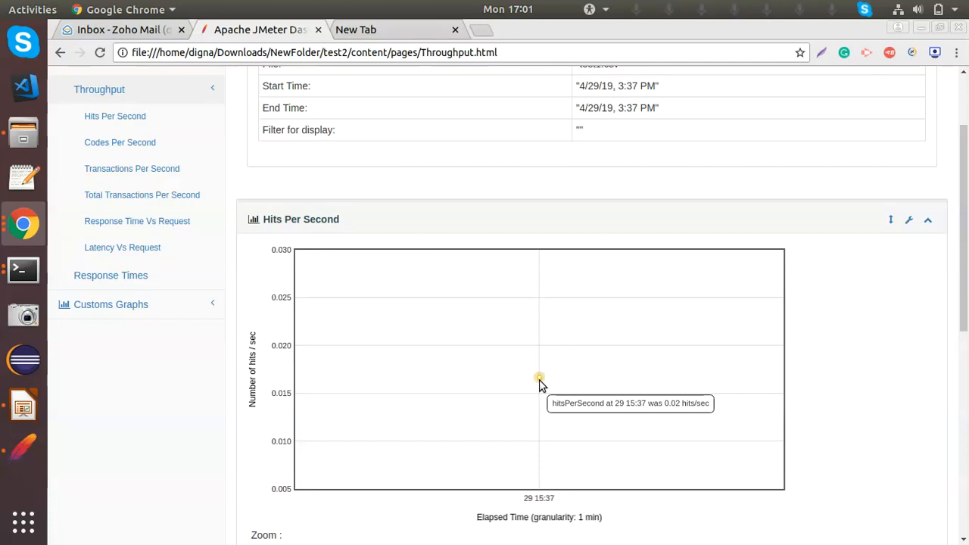
{"action": "scroll", "coordinate": [534, 382], "scroll_direction": "down", "scroll_amount": 3}
{"action": "scroll", "coordinate": [537, 386], "scroll_direction": "down", "scroll_amount": 2}
{"action": "scroll", "coordinate": [385, 384], "scroll_direction": "down", "scroll_amount": 2}
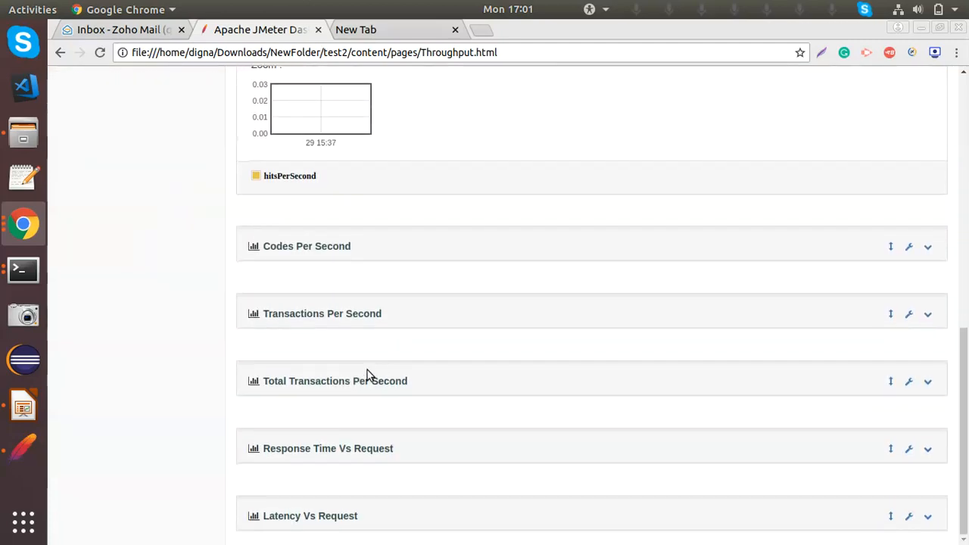
{"action": "left_click", "coordinate": [929, 381]}
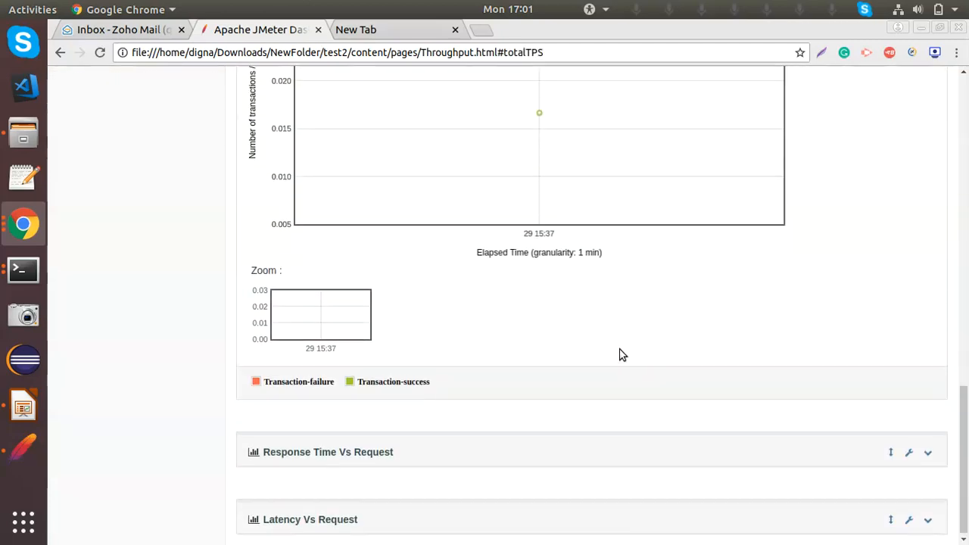
{"action": "scroll", "coordinate": [603, 340], "scroll_direction": "up", "scroll_amount": 15}
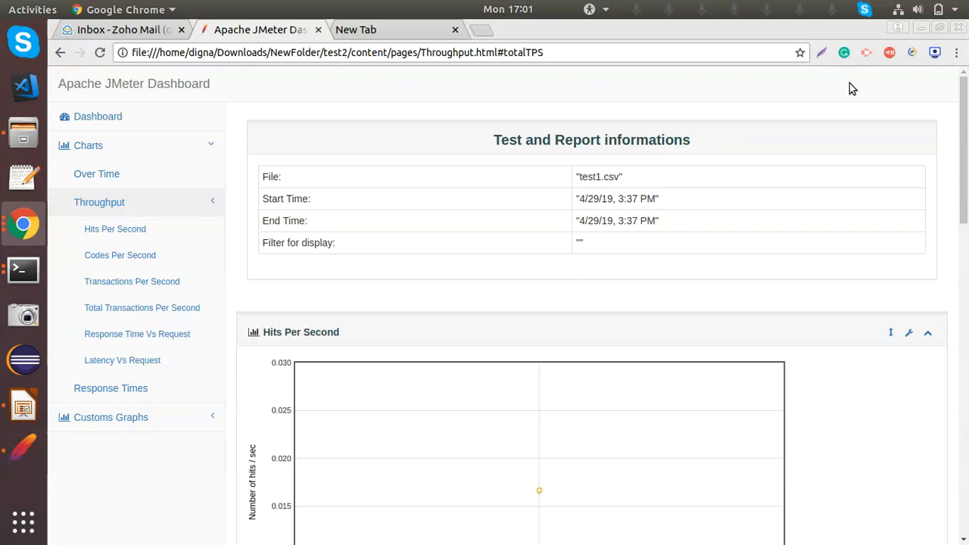
Step: View the BlazeMeter extension's recording options in Chrome, then close its popup
{"action": "left_click", "coordinate": [889, 53]}
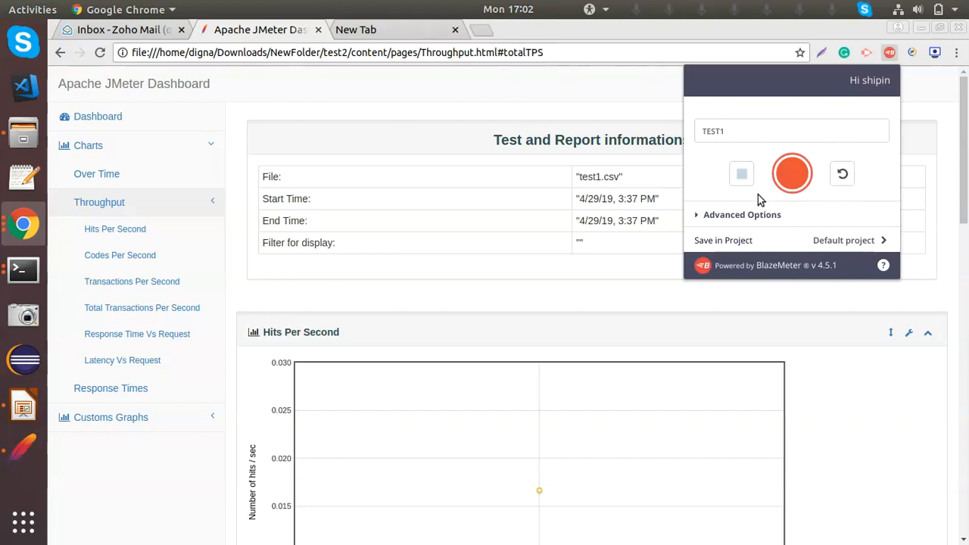
{"action": "left_click", "coordinate": [602, 86]}
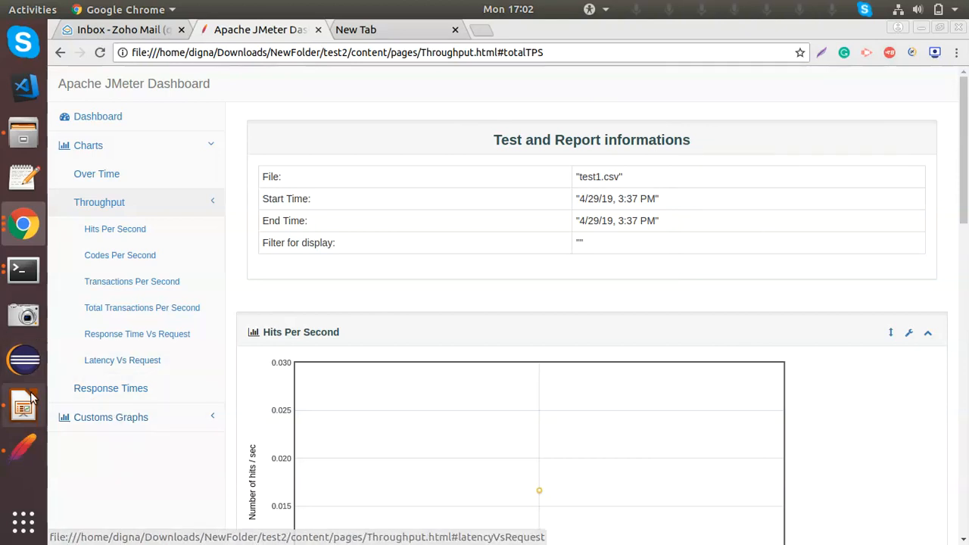
{"action": "left_click", "coordinate": [11, 233]}
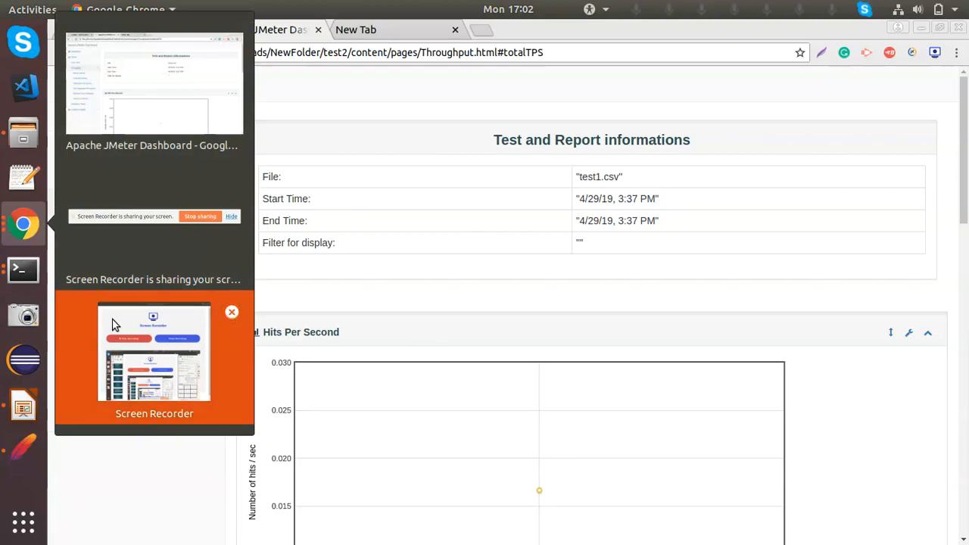